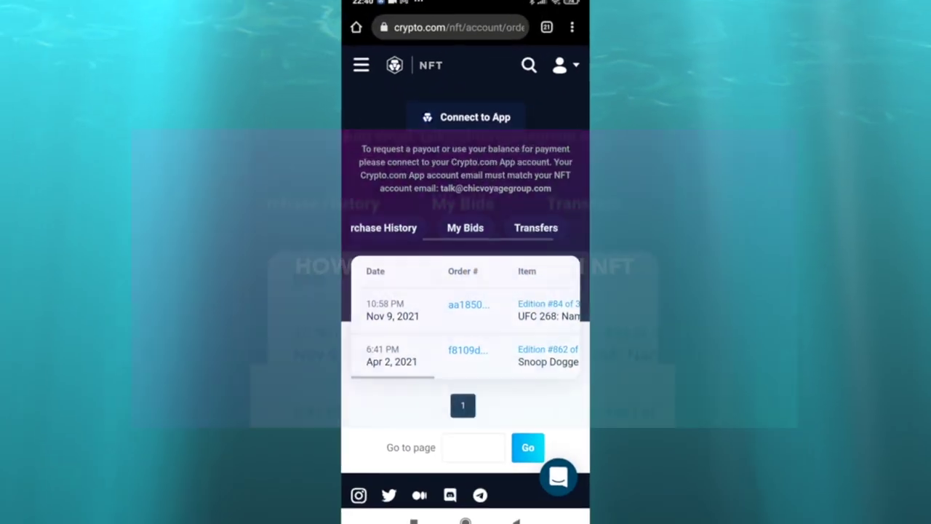
Open the UFC 268: Namajunas VS Zhang Shard NFT from the order list and review its description, edition and ownership details
left_click(538, 306)
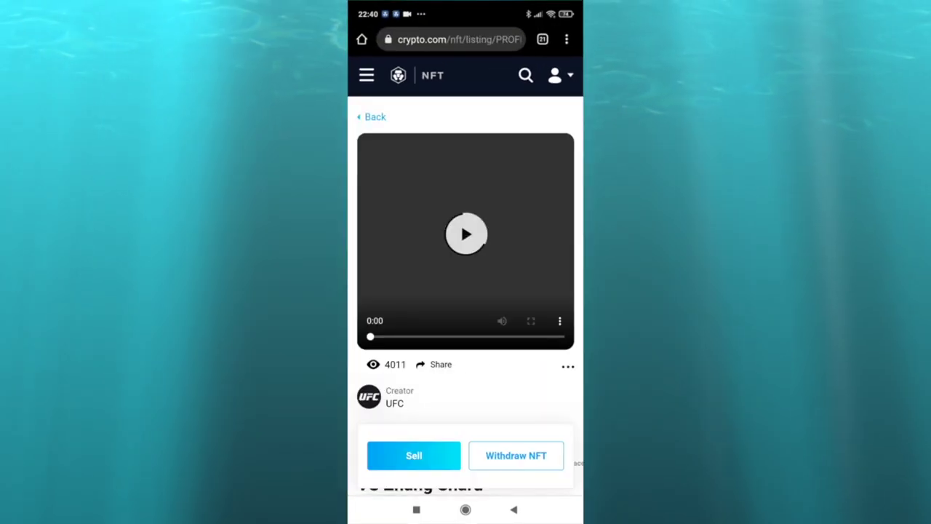
scroll(466, 240, "down", 1)
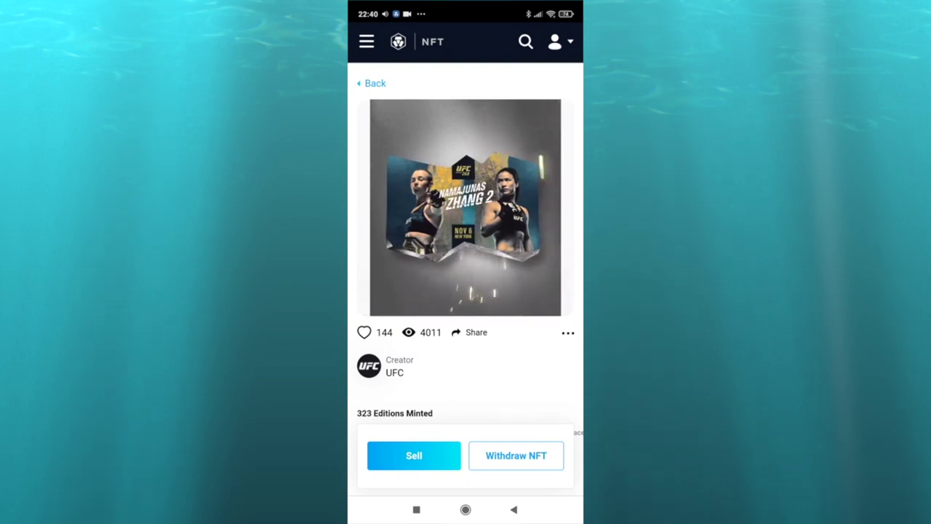
scroll(466, 218, "right", 1)
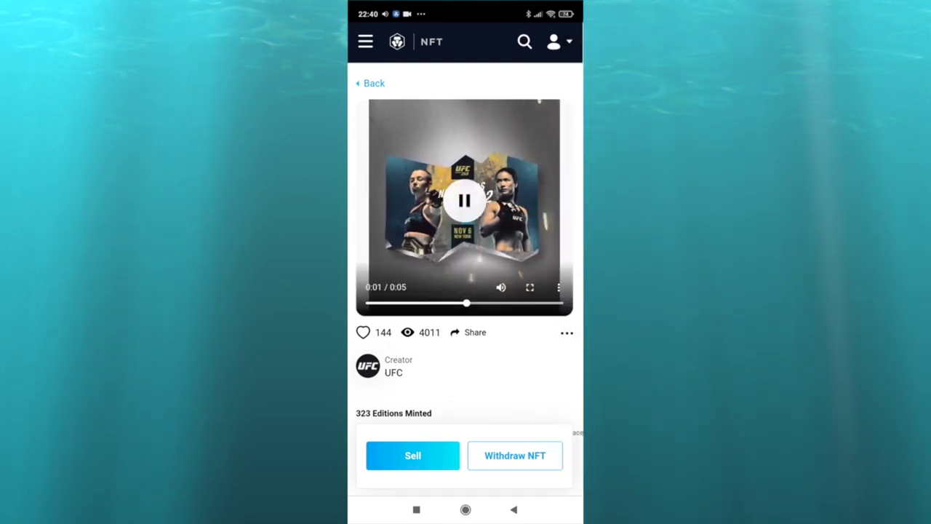
scroll(465, 218, "down", 2)
scroll(466, 254, "down", 3)
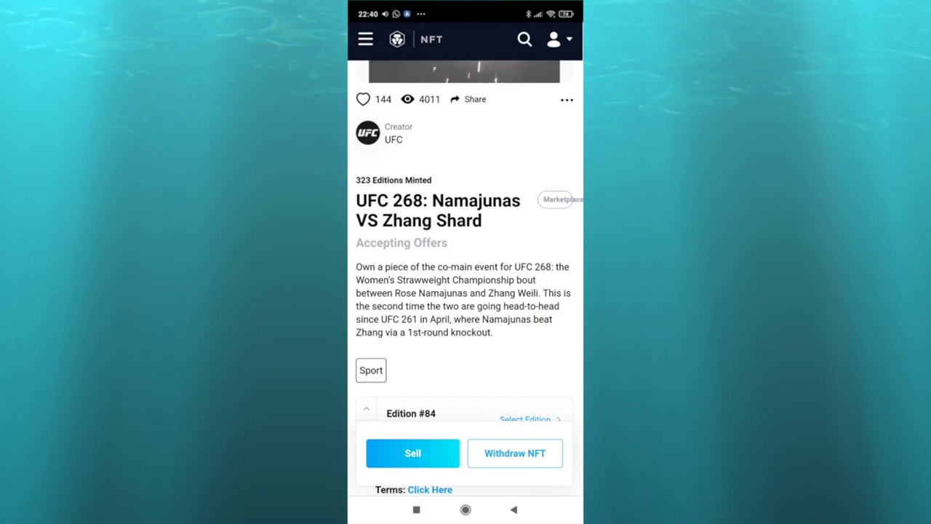
scroll(466, 276, "down", 1)
scroll(466, 277, "down", 2)
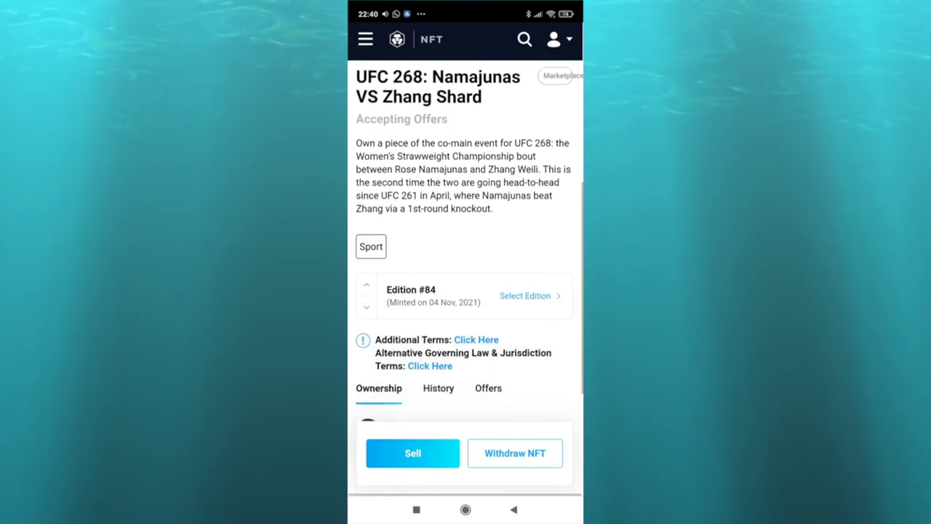
scroll(465, 276, "down", 1)
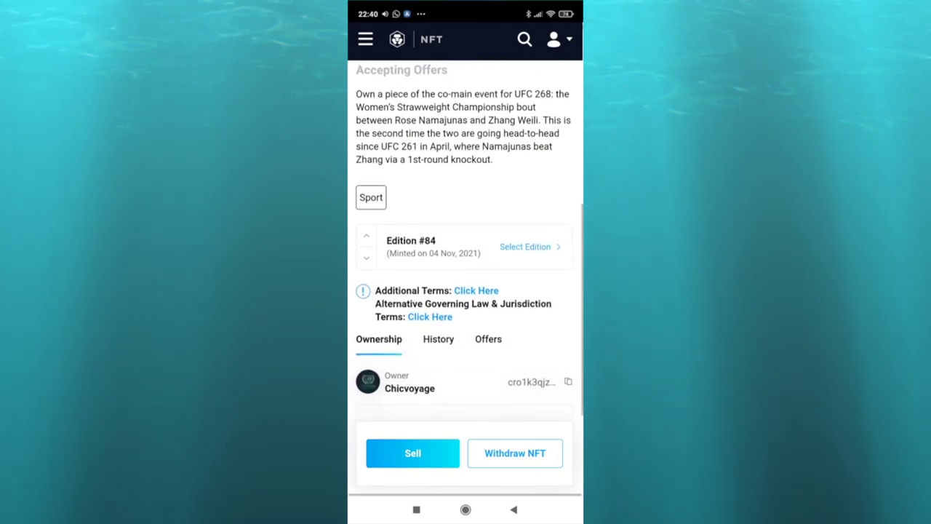
scroll(466, 276, "down", 1)
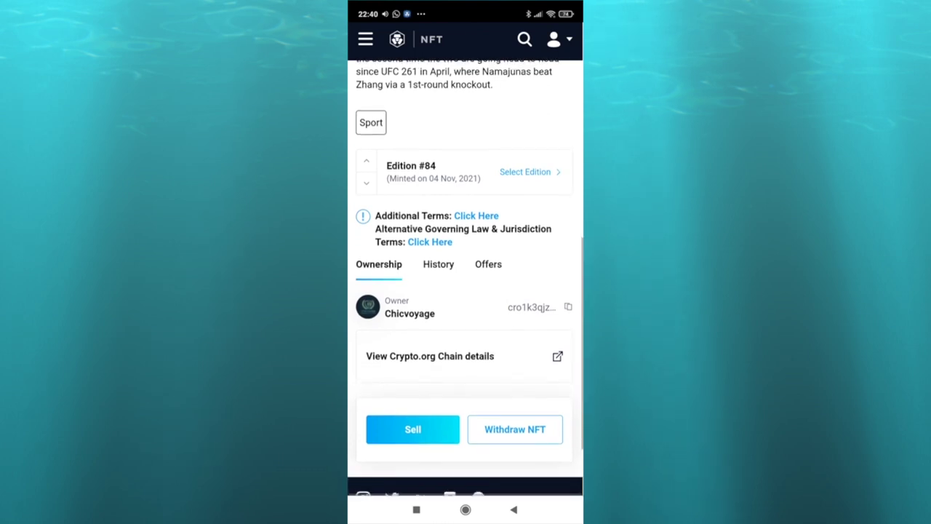
scroll(466, 277, "down", 1)
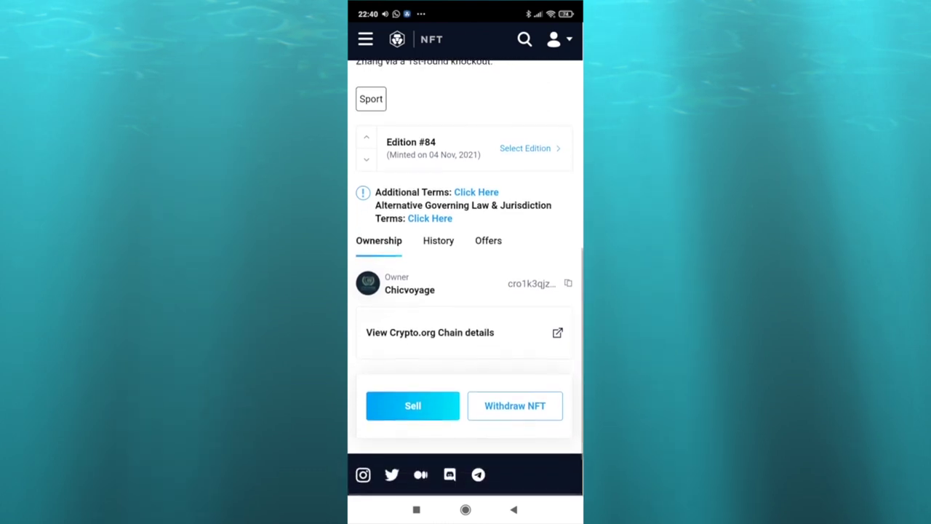
Open the NFT's Crypto.org Chain details and examine its mint and transfer transactions, including their blocks and from/to addresses
left_click(430, 332)
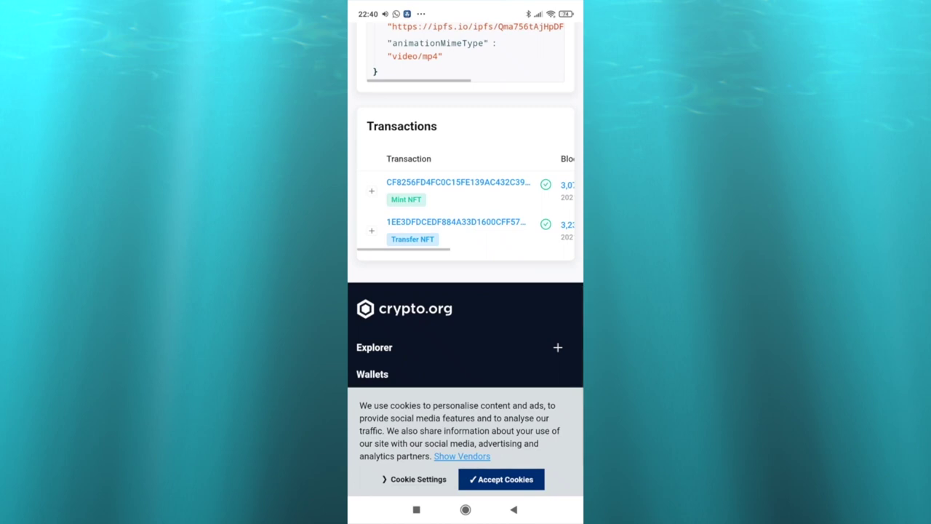
scroll(466, 207, "right", 3)
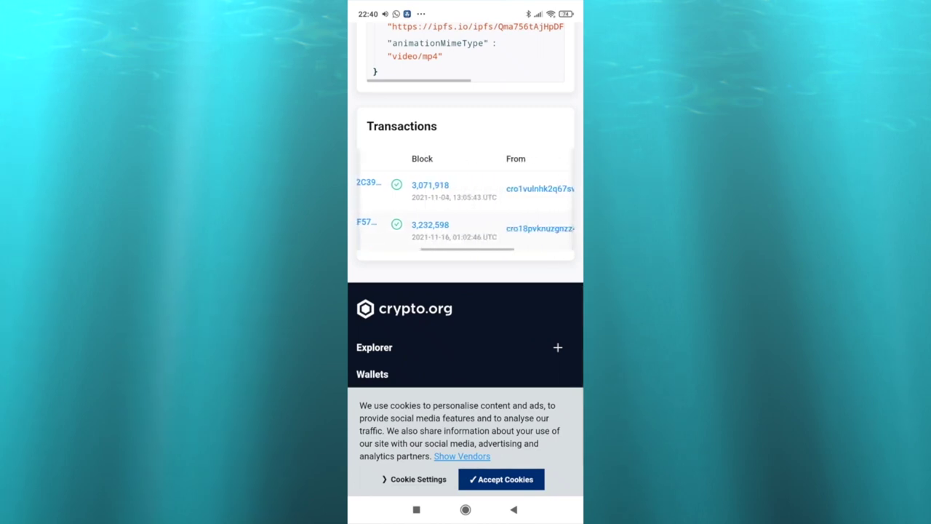
scroll(465, 207, "right", 3)
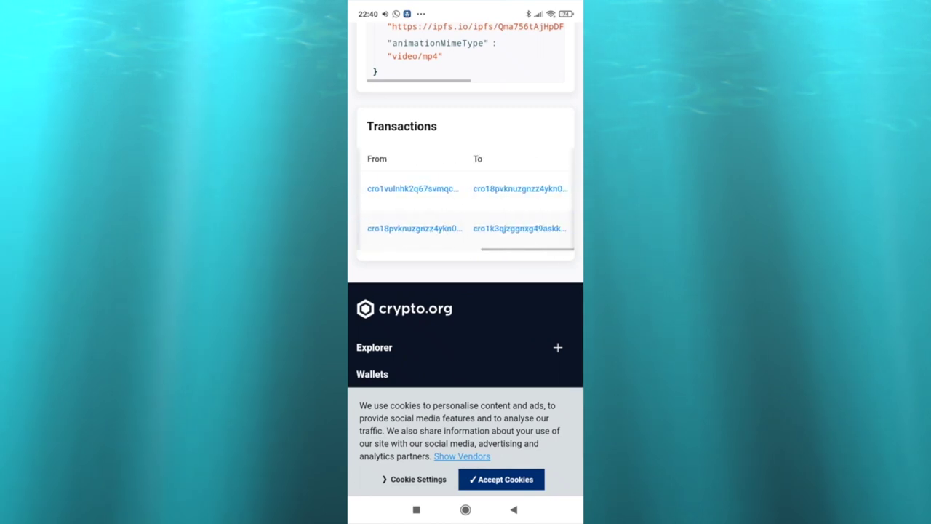
scroll(466, 208, "left", 5)
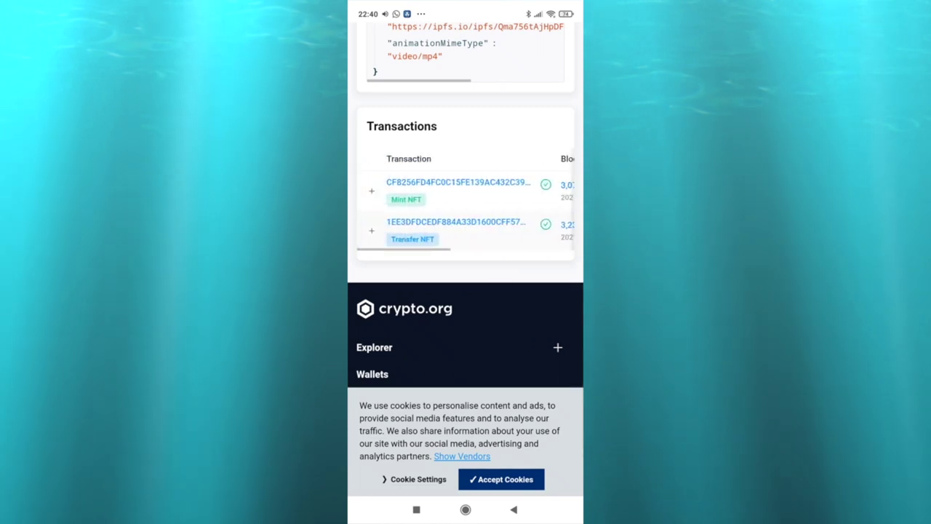
scroll(465, 218, "up", 15)
Dismiss the cookie privacy preferences without changing them and return from the explorer to the NFT listing
left_click(419, 479)
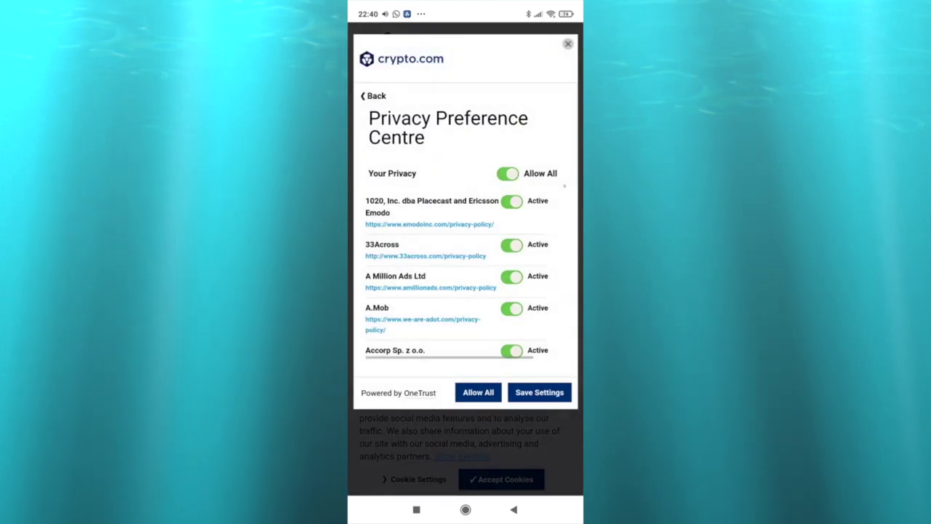
left_click(567, 43)
scroll(465, 262, "up", 1)
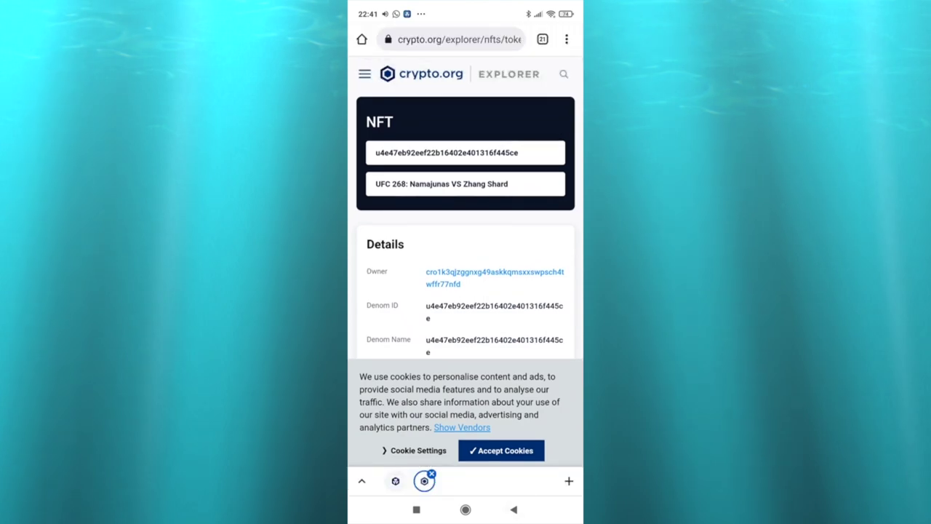
left_click(513, 509)
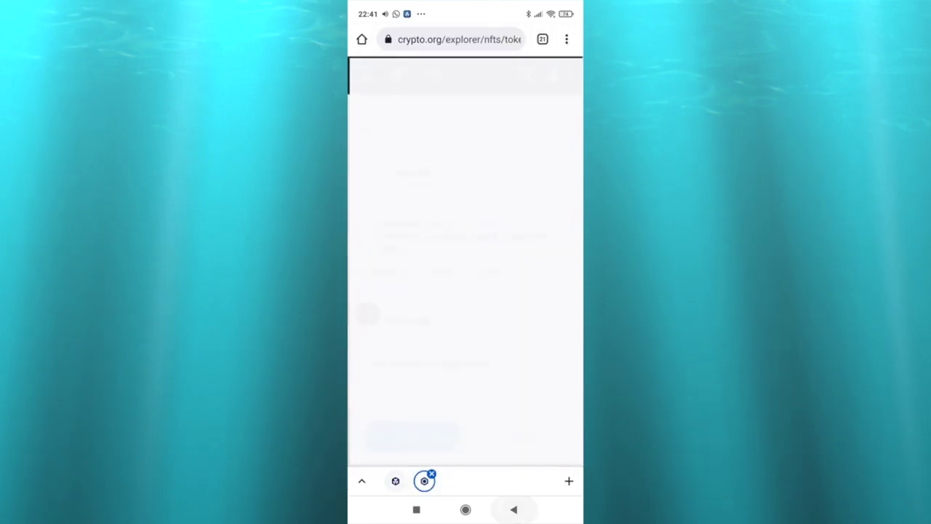
scroll(465, 291, "up", 3)
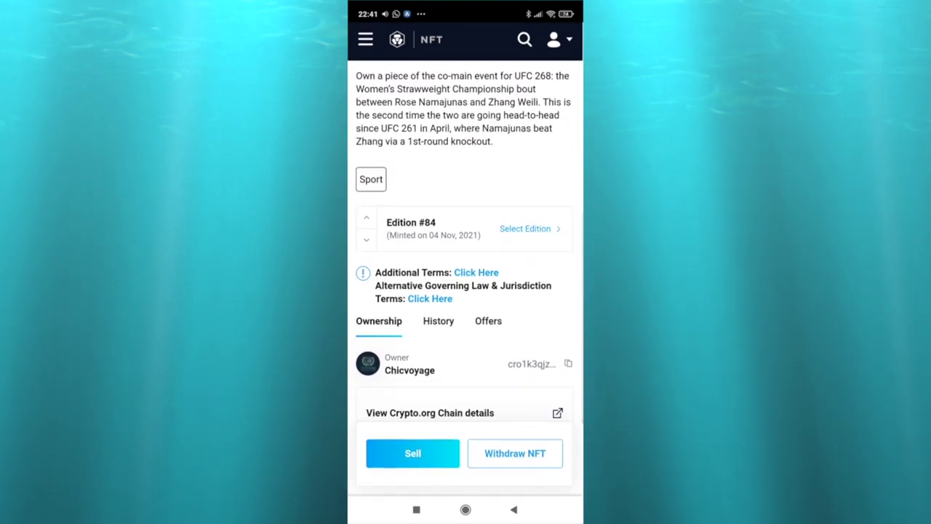
Open the sale form for edition 84, examine the Fixed Price and Auction options, and close it without posting
left_click(413, 453)
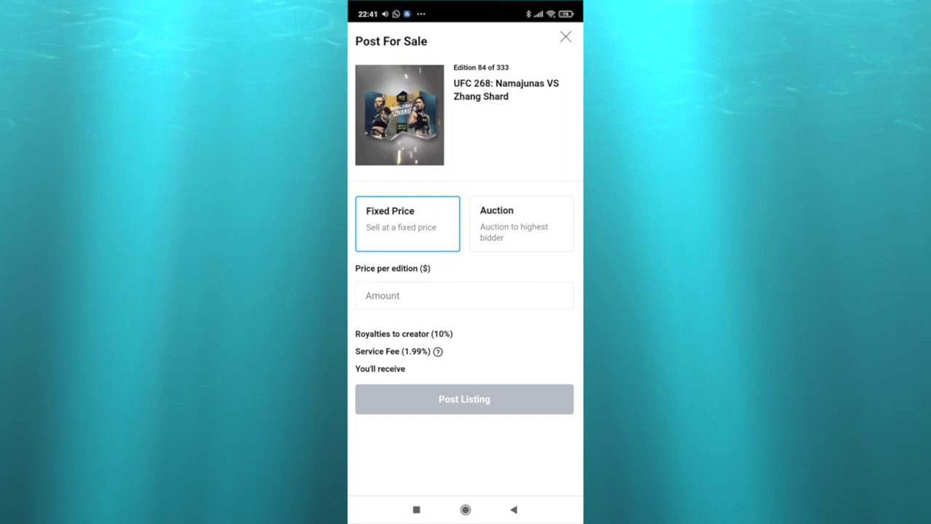
left_click(521, 223)
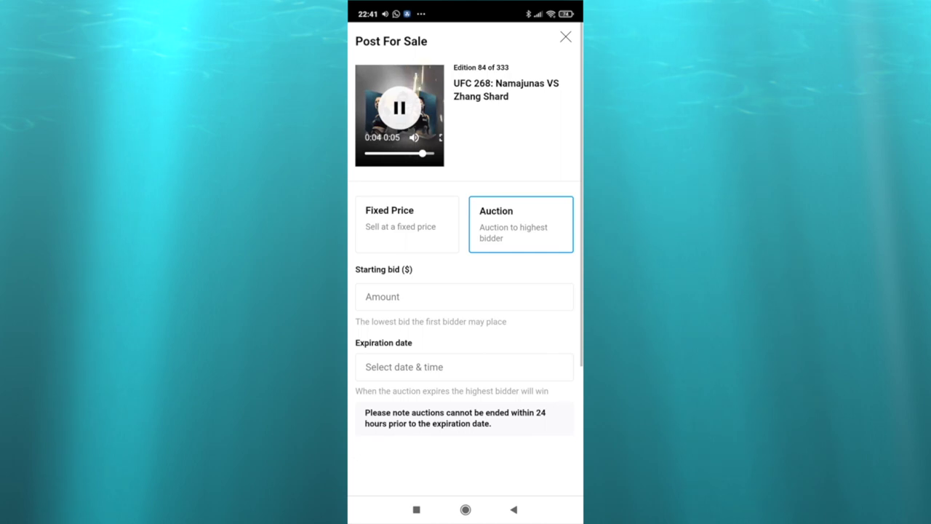
key("Escape")
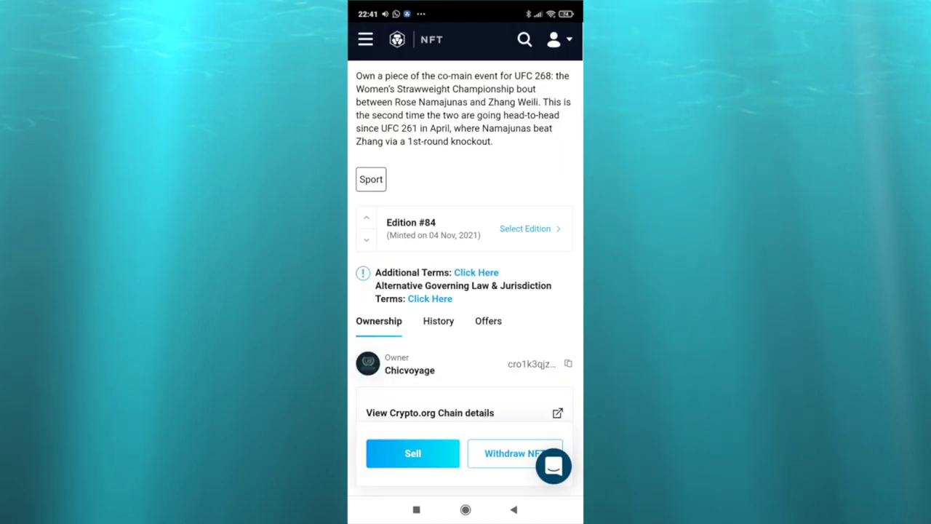
scroll(465, 291, "down", 3)
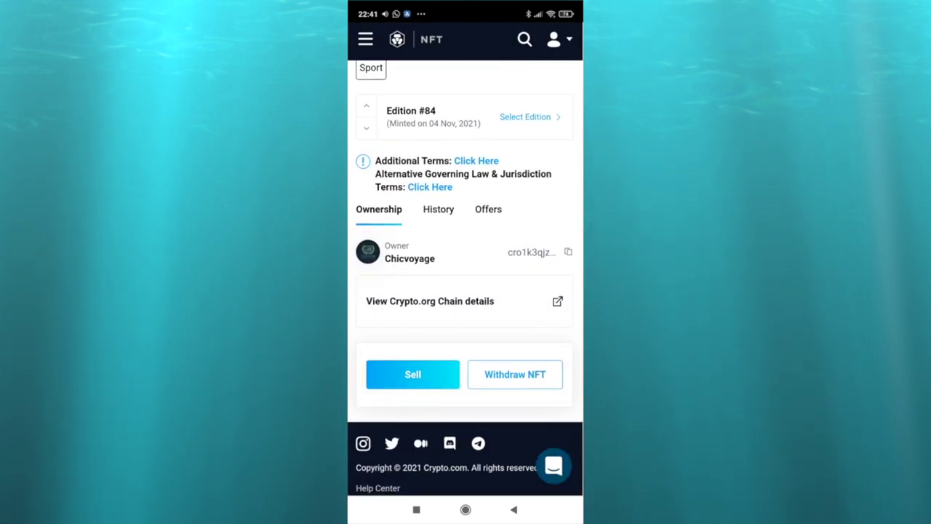
Browse the first three pages of the NFT's edition list to compare the other editions' prices and offers, then close it
left_click(412, 379)
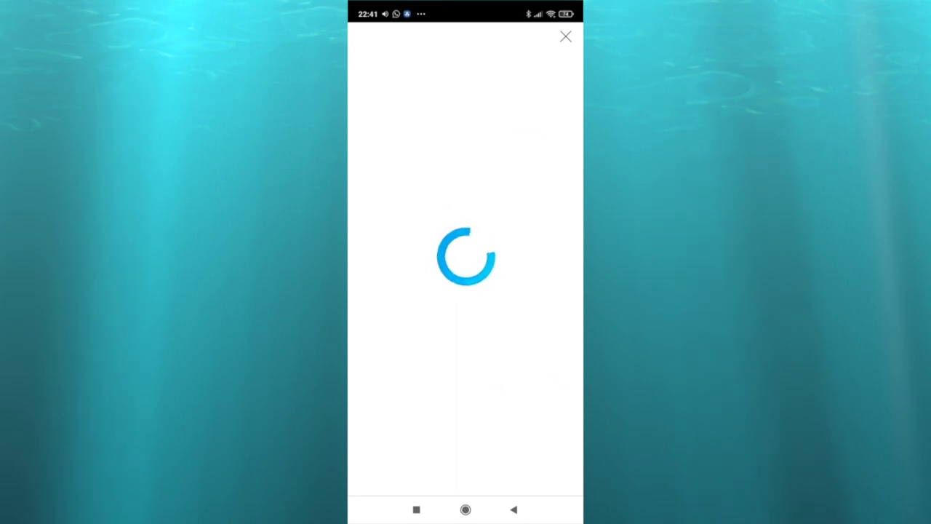
scroll(466, 291, "down", 5)
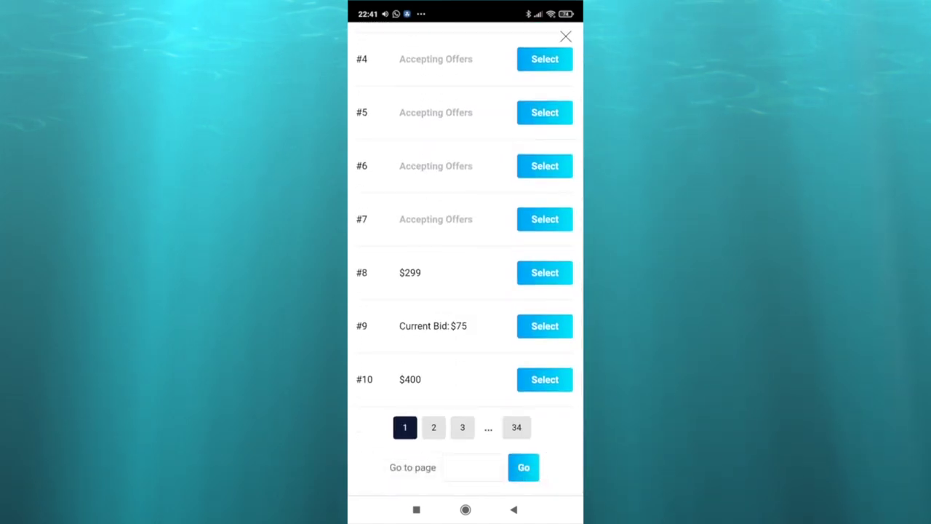
left_click(433, 428)
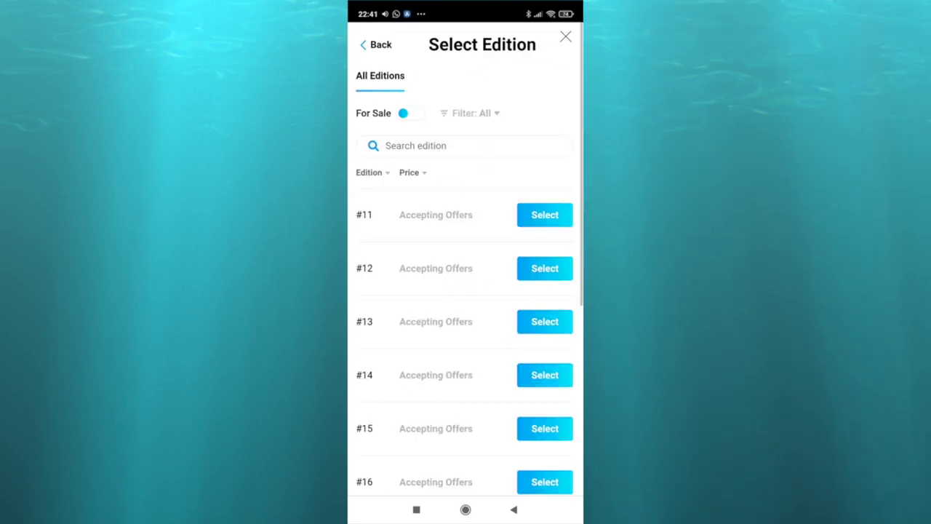
scroll(466, 291, "down", 3)
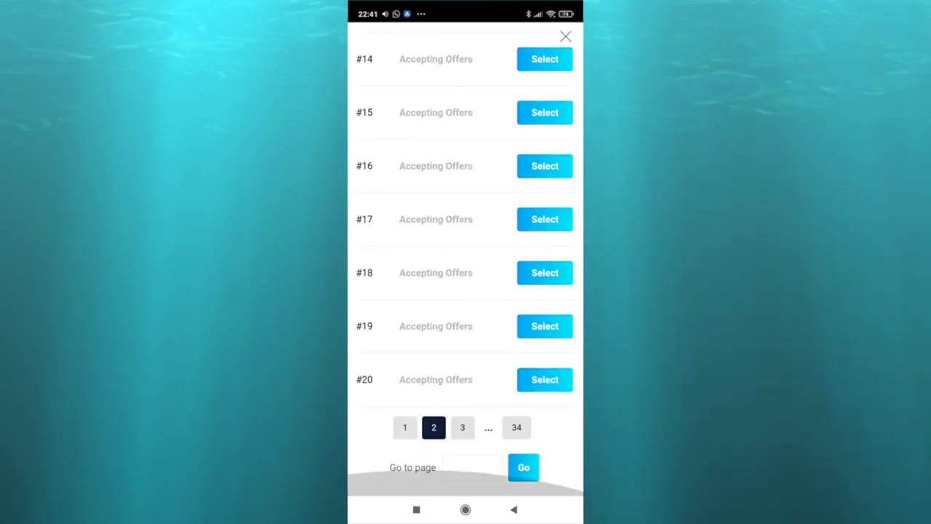
left_click(463, 426)
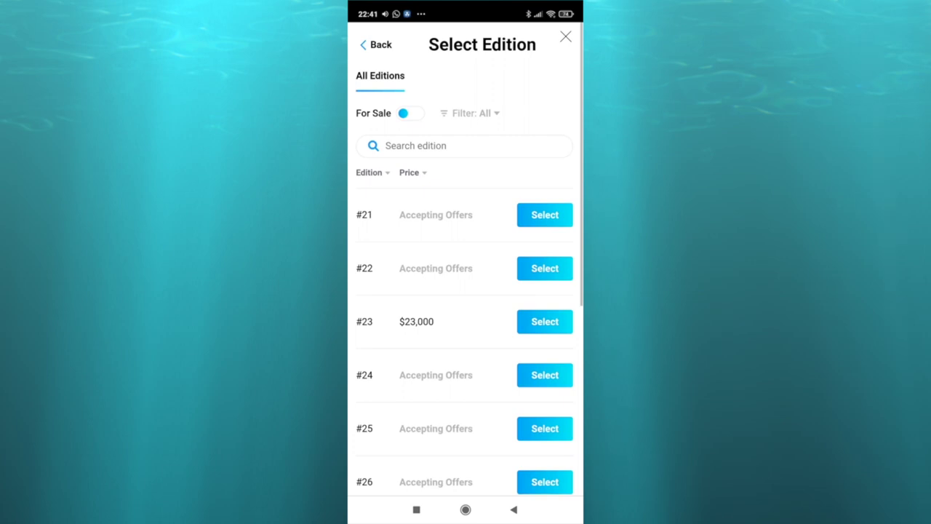
scroll(466, 291, "down", 5)
scroll(466, 291, "up", 5)
key("Escape")
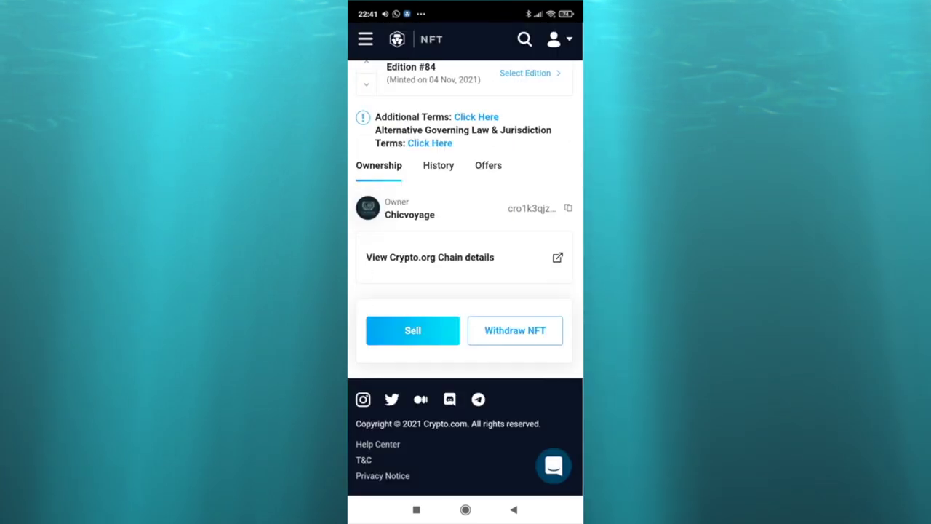
Enter a starting bid of $7 for the auction listing of edition 84 of the UFC 268 NFT
scroll(466, 277, "up", 3)
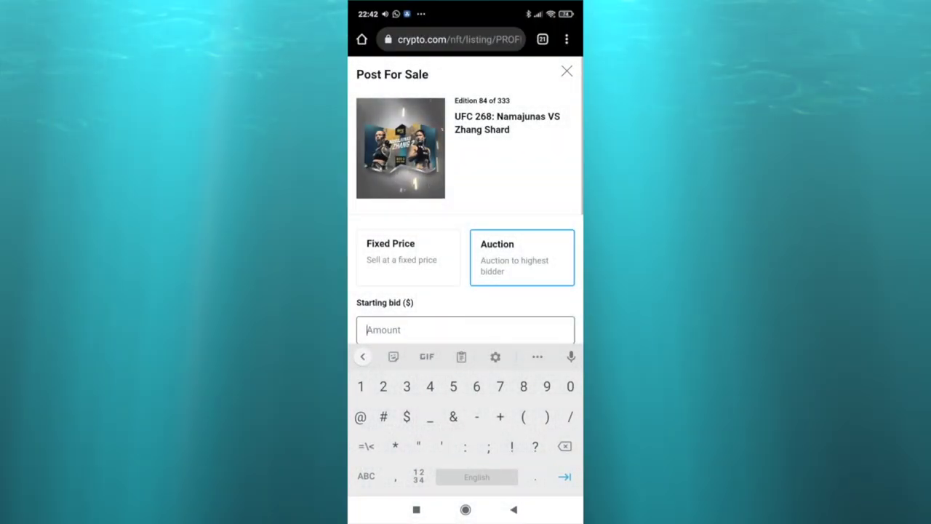
type("7")
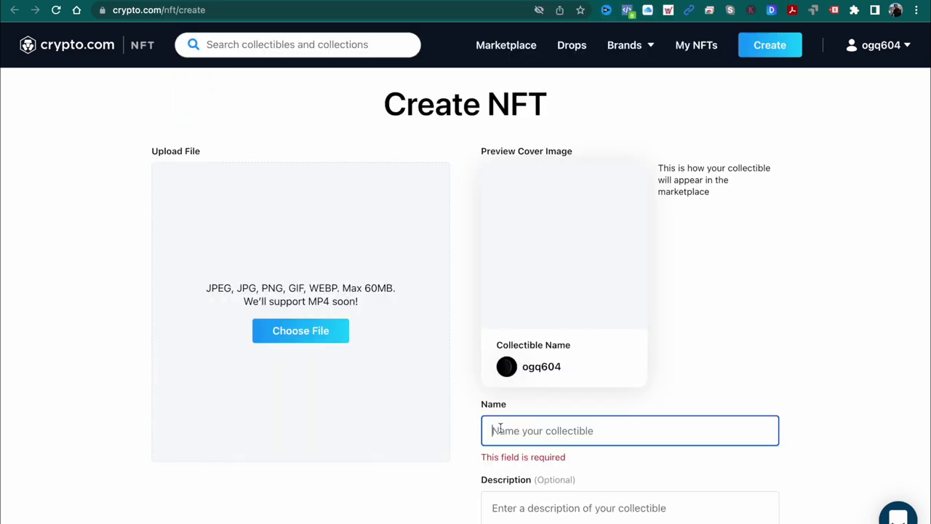
Name the new collectible "Vancouver White Cap" on the Create NFT page
type("V")
key("BackSpace")
type("Va")
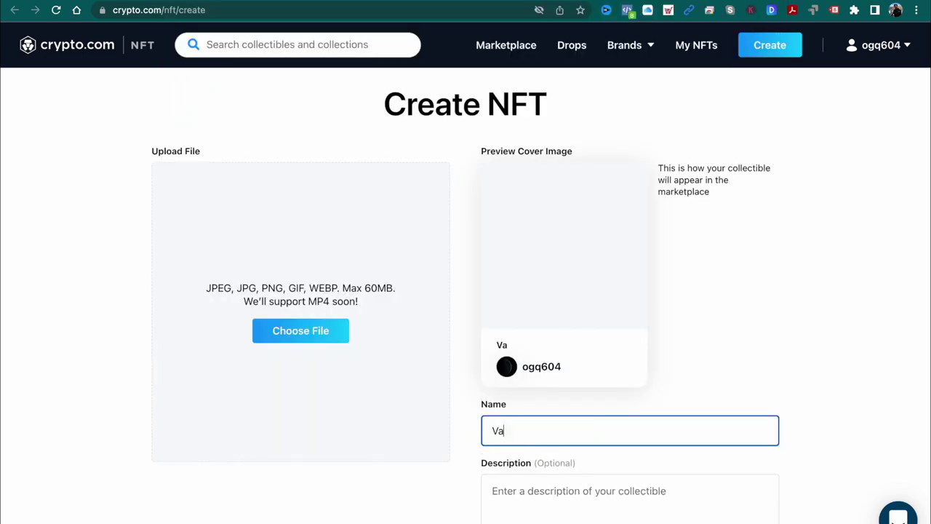
type("ncouver White Cap")
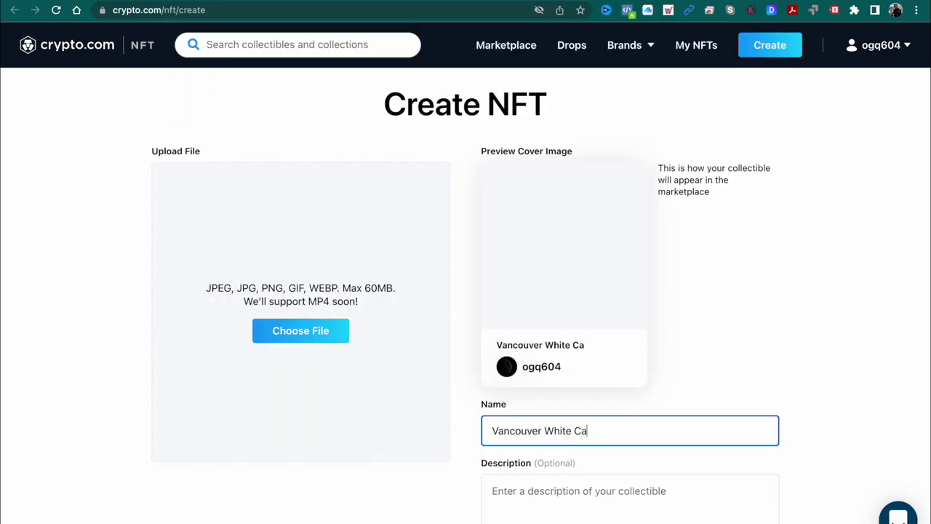
Set the collectible's description to "A special drone aerial of Vancouver capturing the white cap snow on the mountains"
left_click(509, 501)
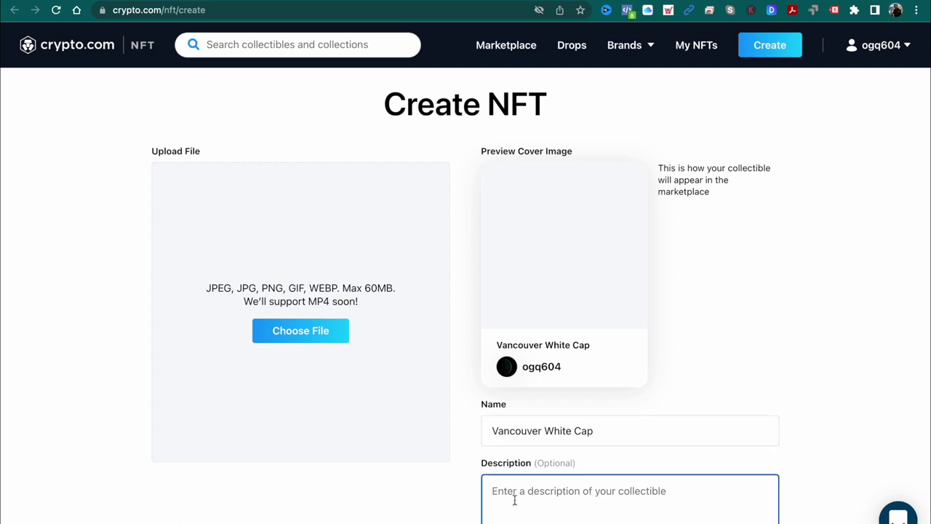
type("A special drone")
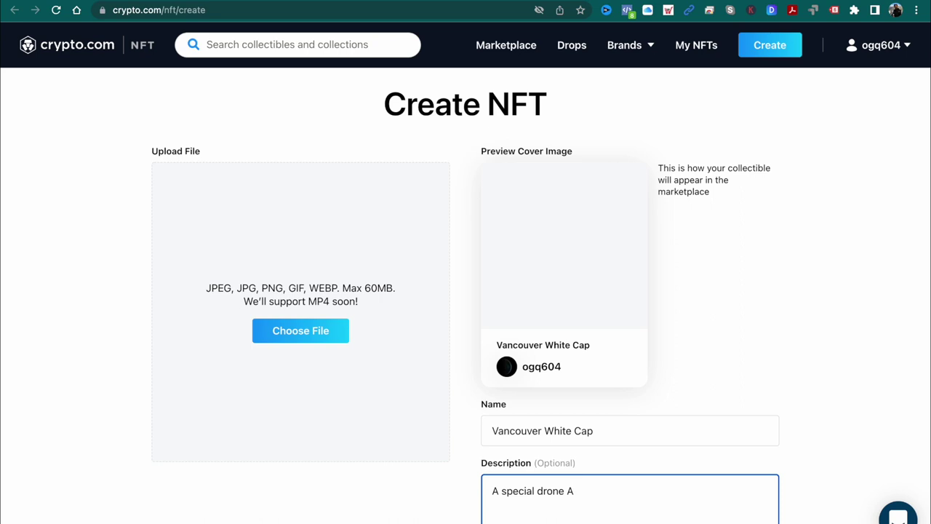
type(" aerial of Vancouver ca")
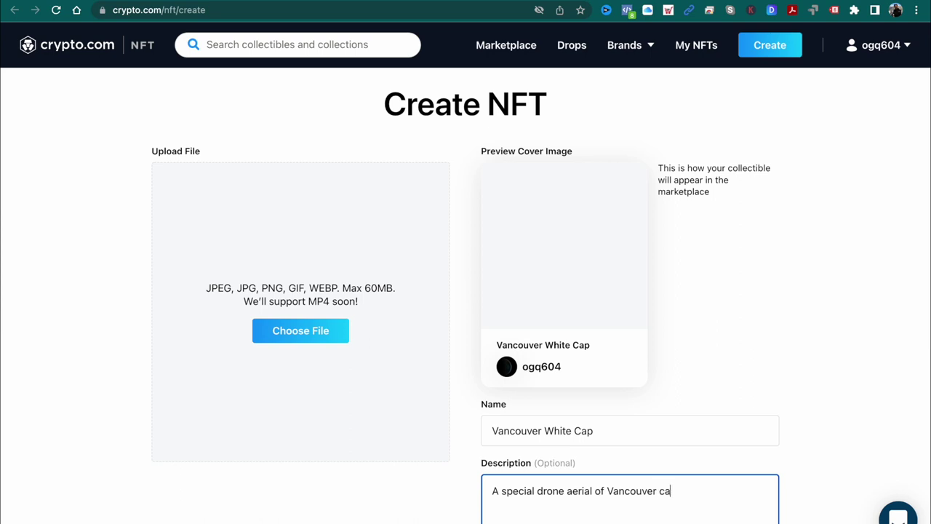
type("pturing the white cap sno")
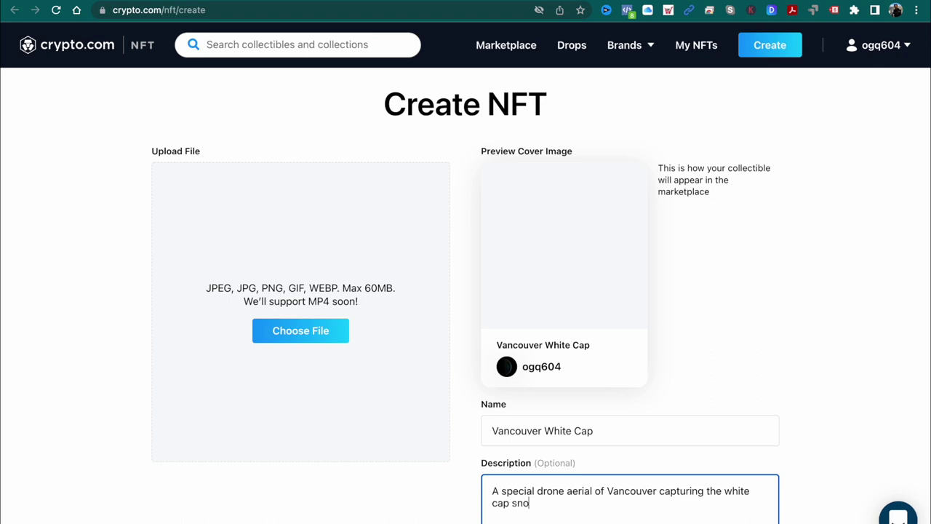
type("w on the mountains")
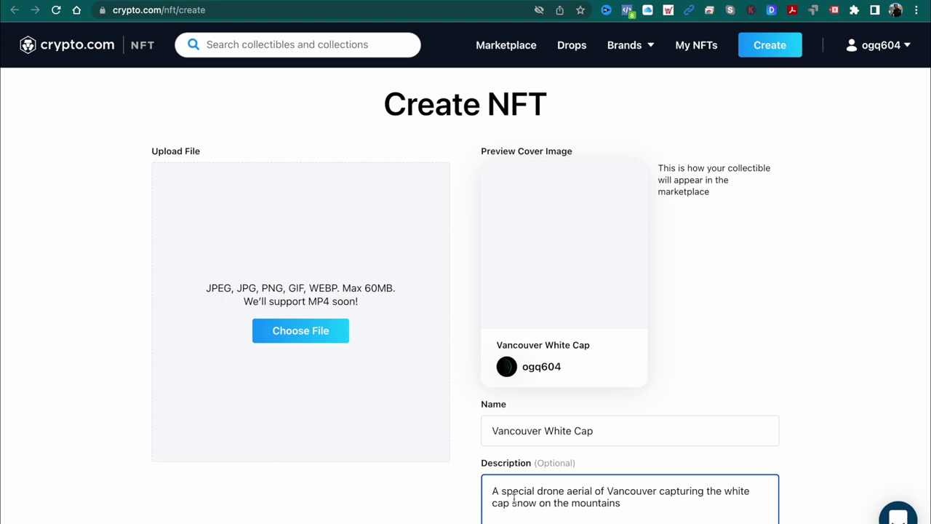
Append "and the city skyline" to the end of the collectible's description
type(" and the city")
type("skyline")
key("ctrl+a")
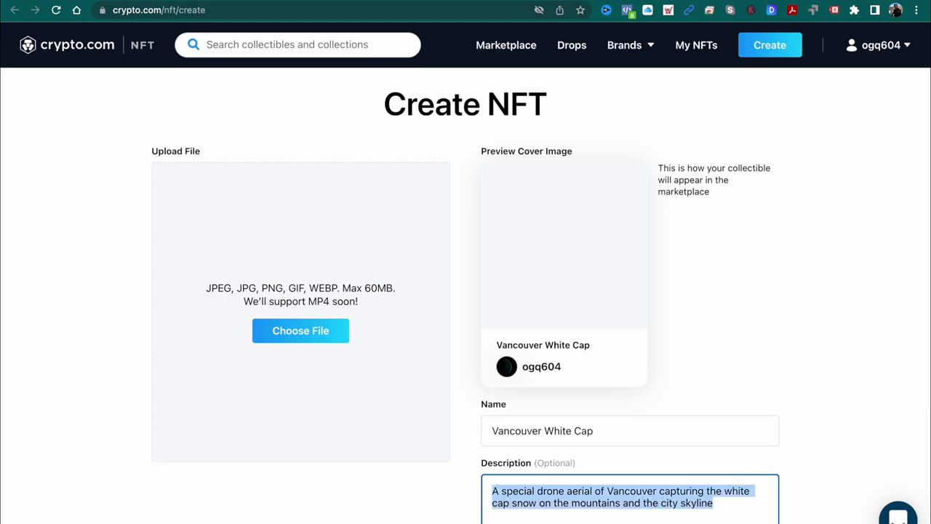
left_click(738, 386)
Assign the collectible to the Art category and set its number of editions to 3
scroll(735, 383, "down", 2)
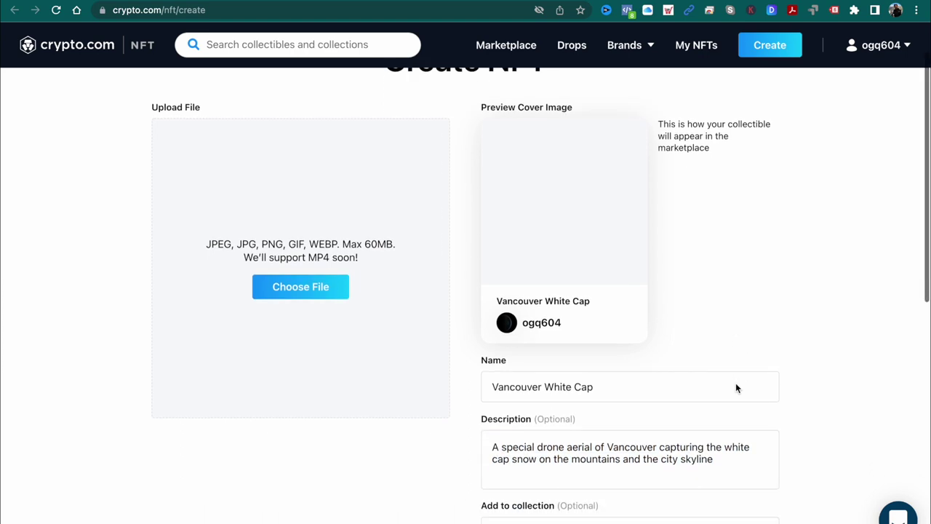
scroll(690, 382, "down", 2)
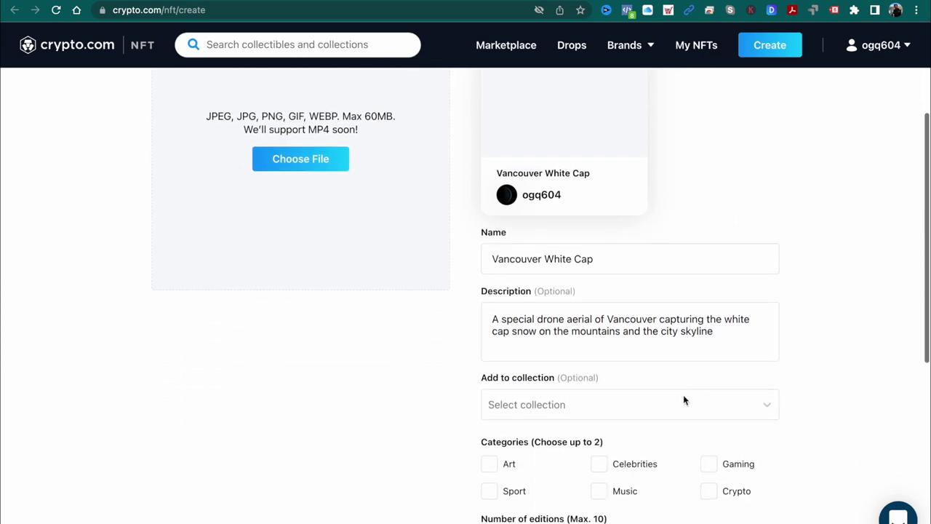
scroll(683, 400, "down", 2)
left_click(495, 381)
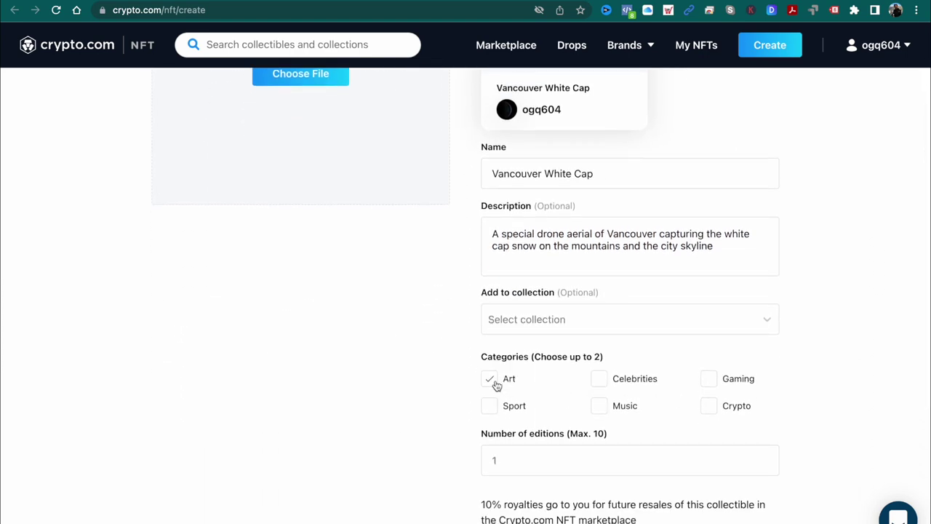
left_click(508, 455)
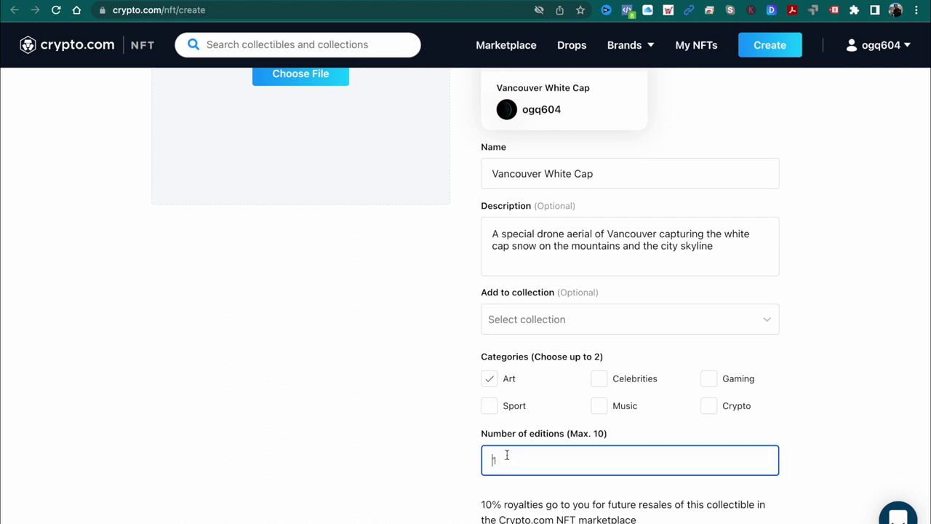
type("3")
Accept the declarations on the sale item guidelines, Crypto.com logo use and indecent or unlawful content
scroll(487, 487, "down", 3)
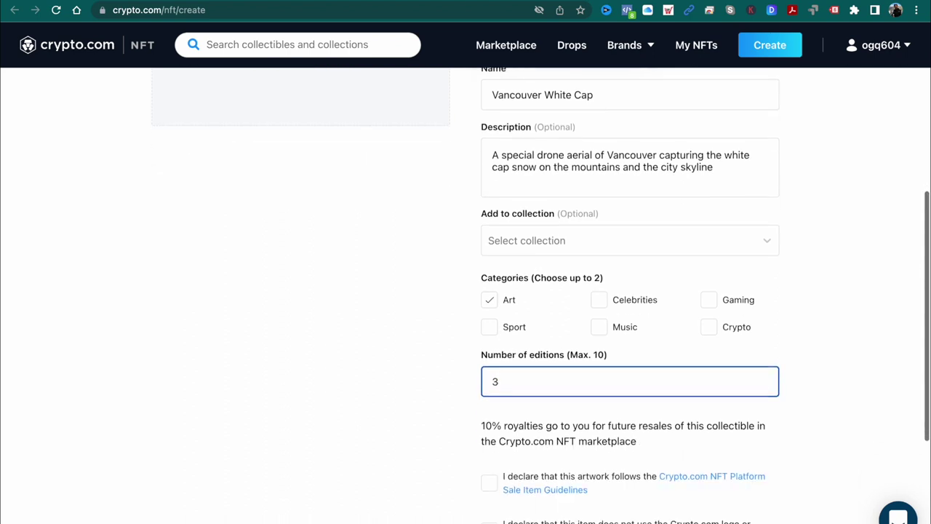
left_click(489, 431)
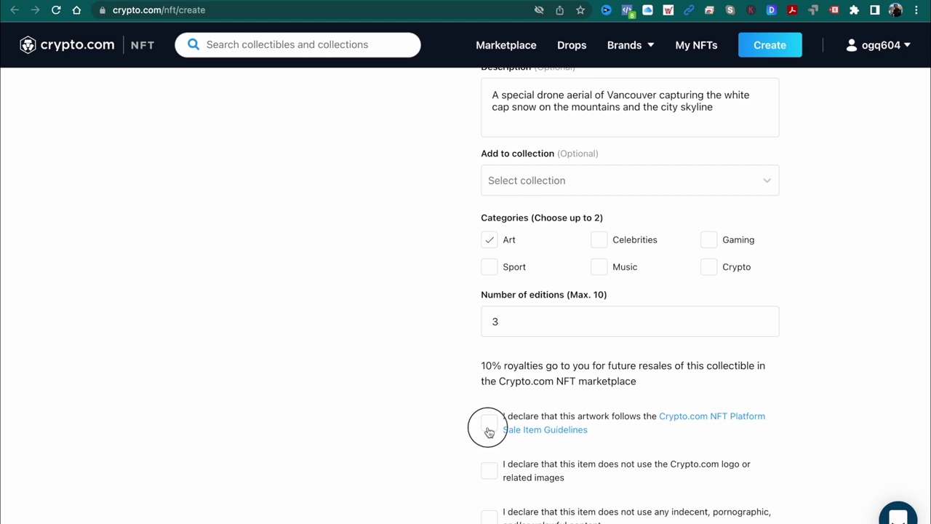
left_click(491, 469)
left_click(490, 517)
Start choosing the collectible's upload file and search the Mac for "vancouver"
scroll(449, 480, "up", 10)
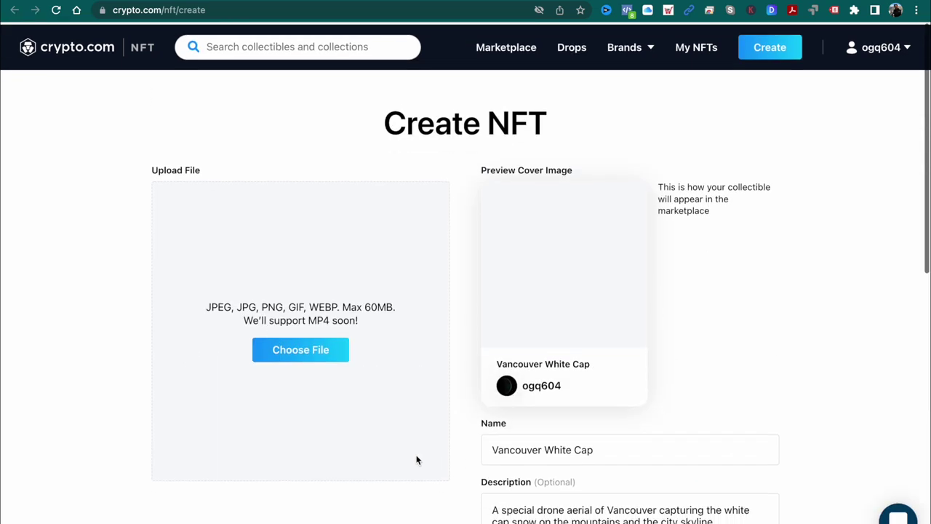
left_click(334, 348)
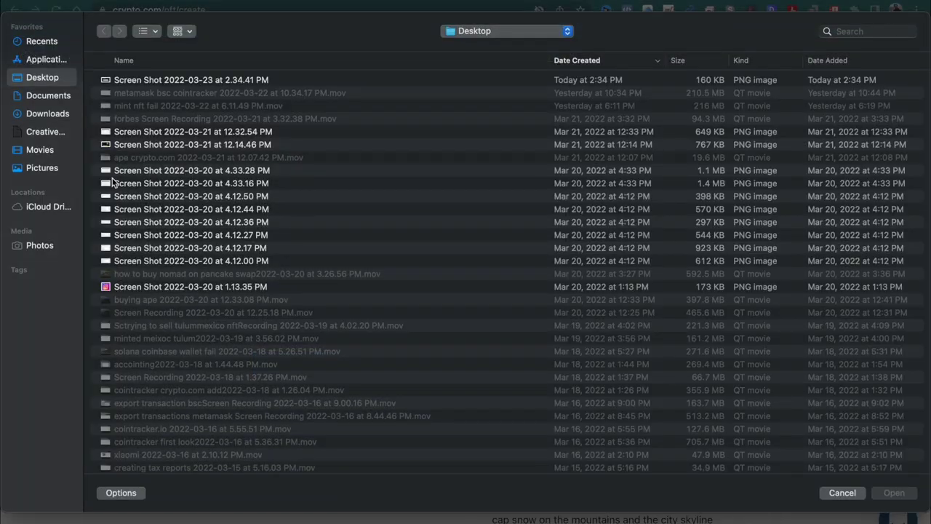
left_click(42, 168)
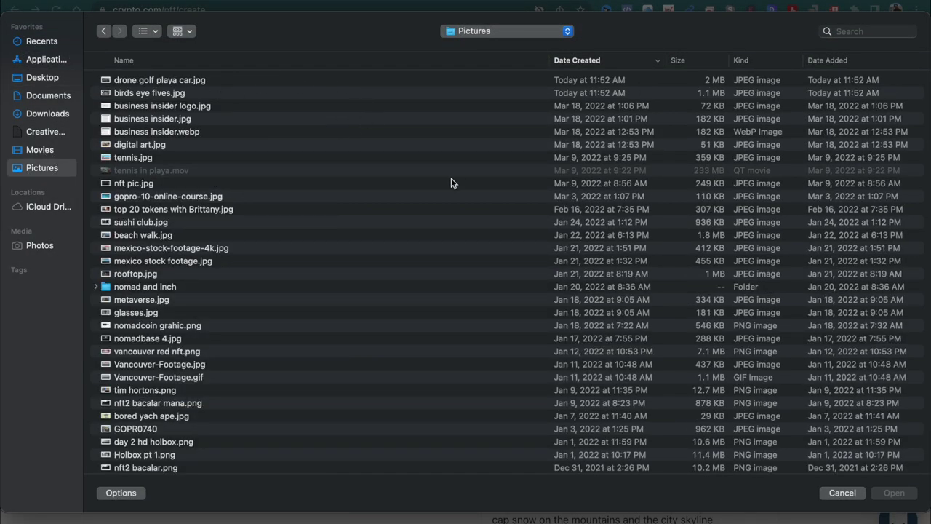
scroll(451, 183, "down", 5)
scroll(451, 183, "up", 1)
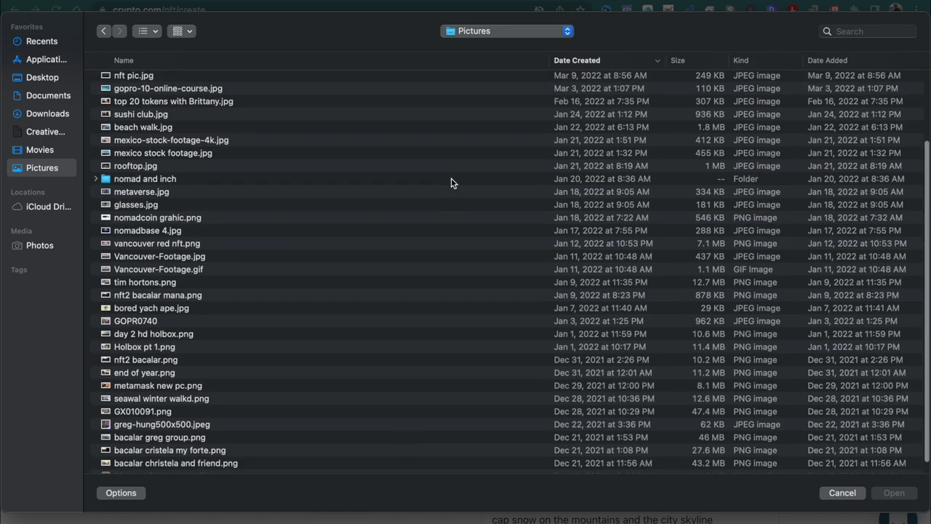
scroll(684, 109, "up", 5)
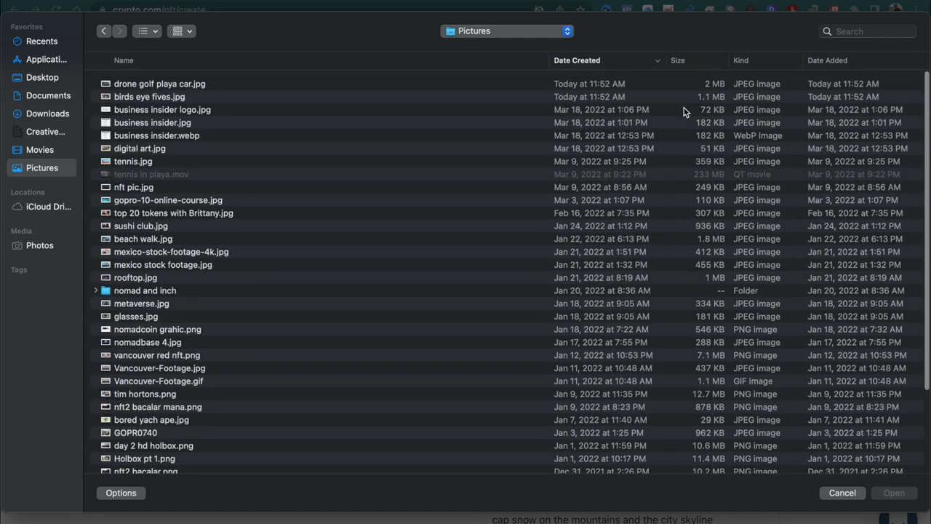
left_click(842, 32)
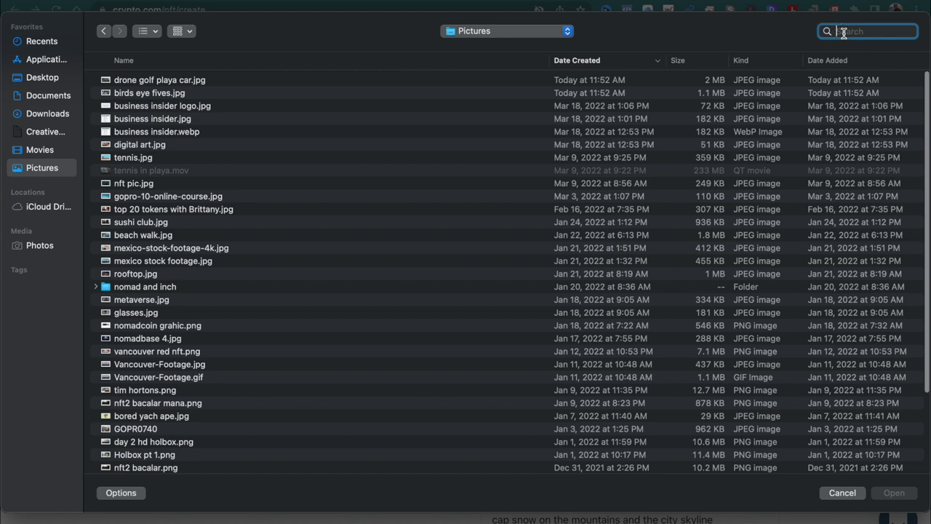
type("vancouver")
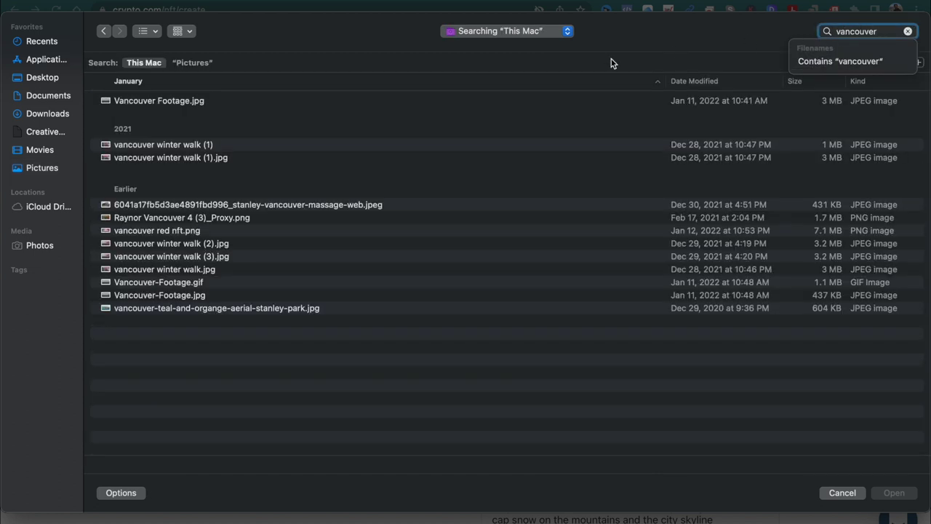
Show the found files as icons and upload vancouver-teal-and-organge-aerial-stanley-park.jpg as the collectible's image
left_click(190, 232)
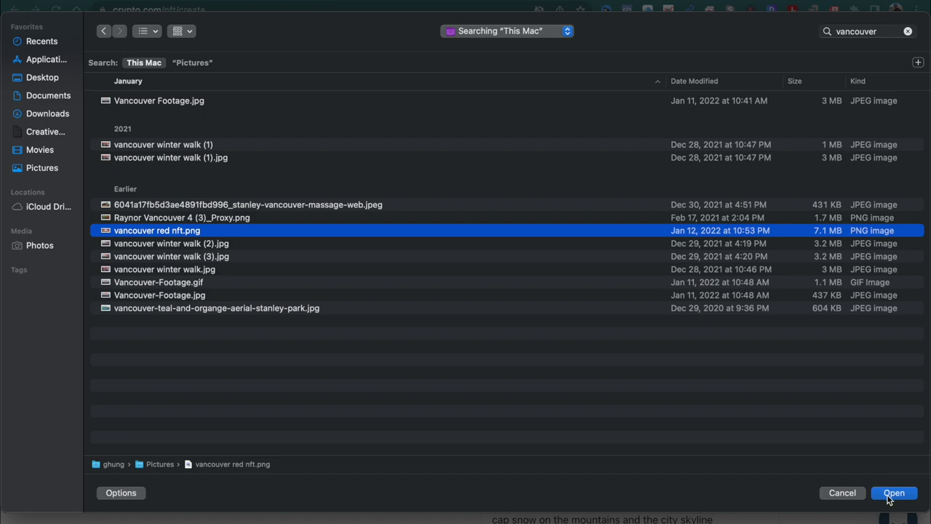
key("super+1")
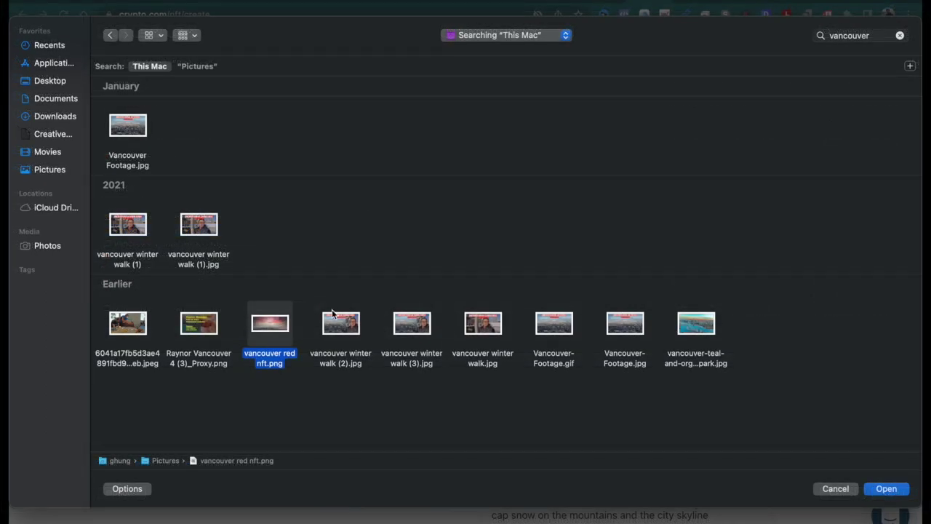
left_click(688, 329)
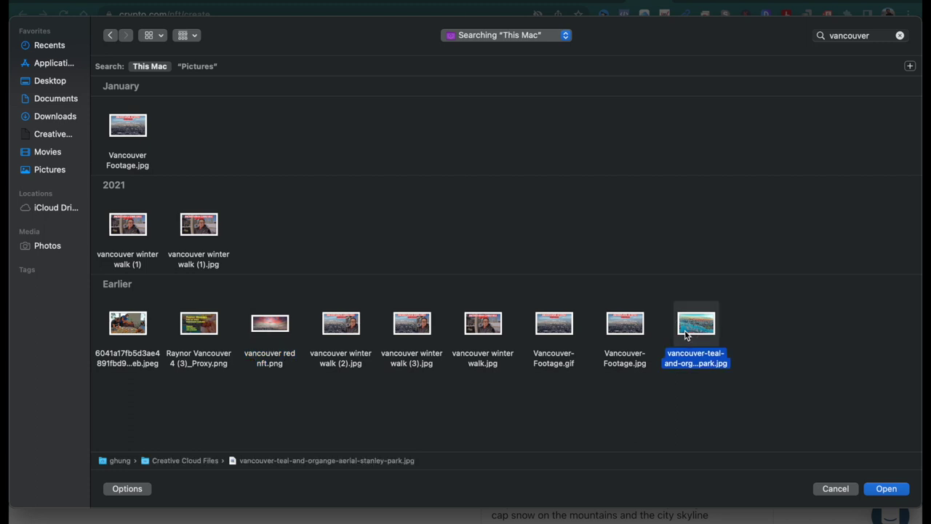
left_click(185, 34)
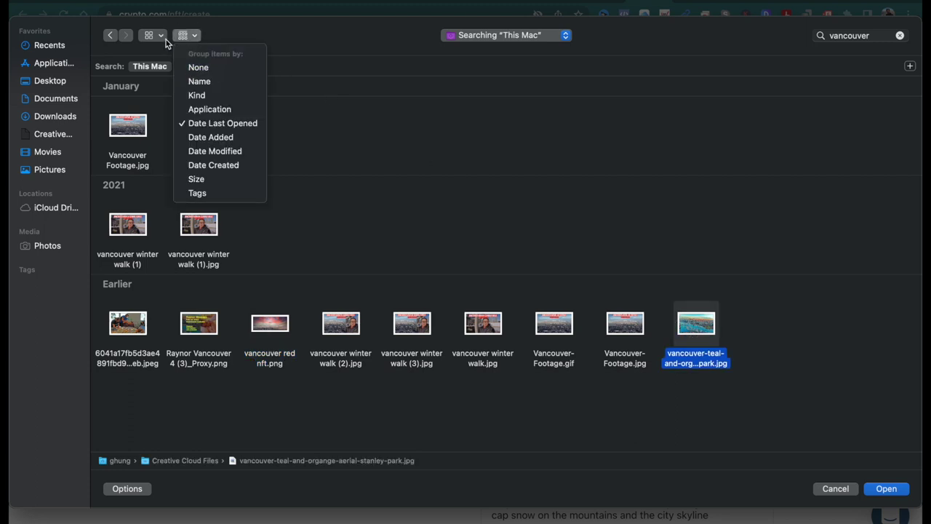
left_click(161, 42)
left_click(160, 42)
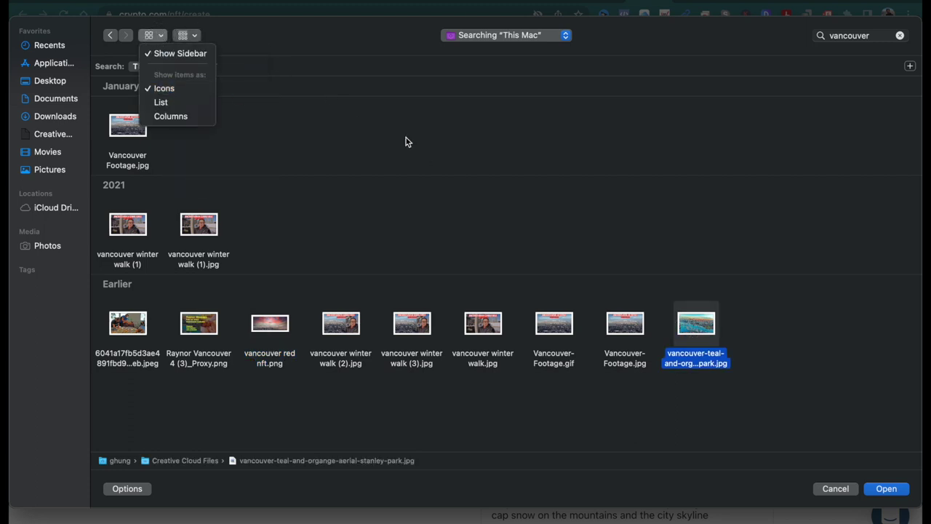
left_click(687, 329)
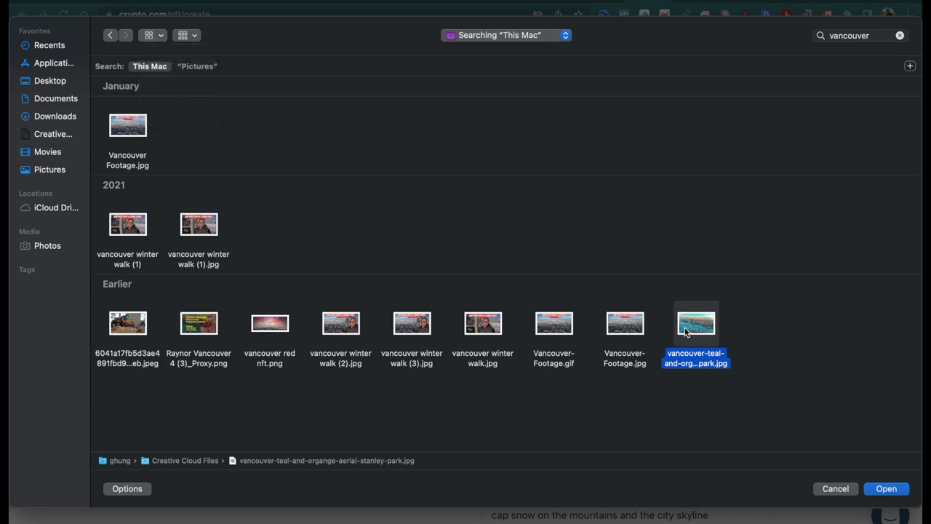
left_click(887, 489)
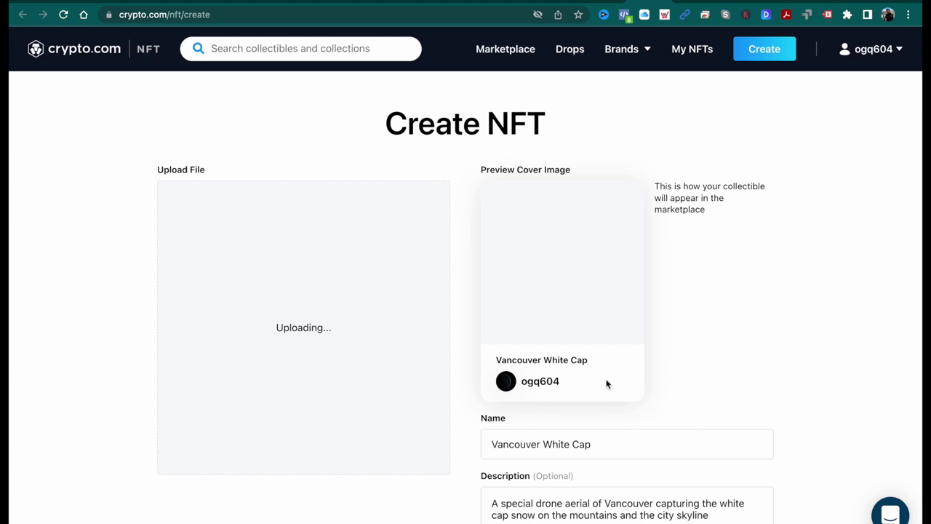
Rename the collectible as "Vancouver Seawall"
scroll(608, 384, "down", 1)
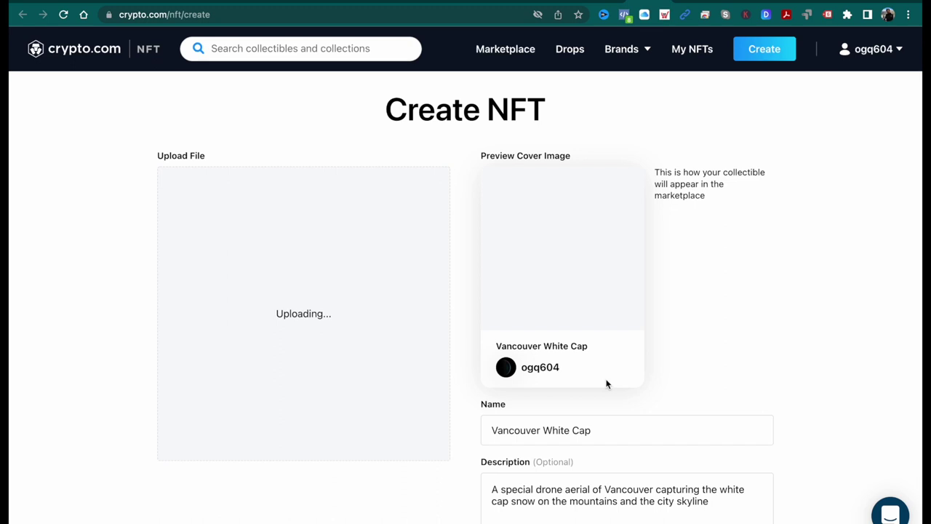
scroll(615, 371, "down", 2)
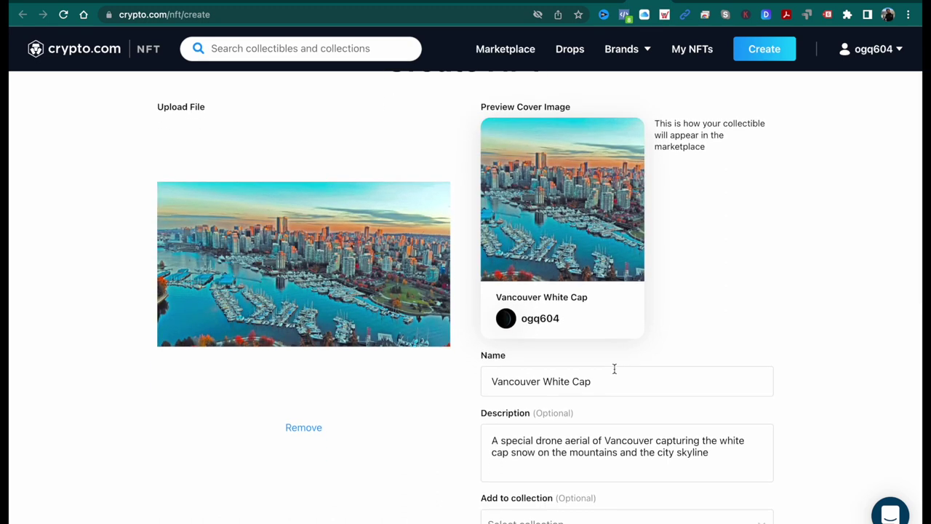
left_click(609, 374)
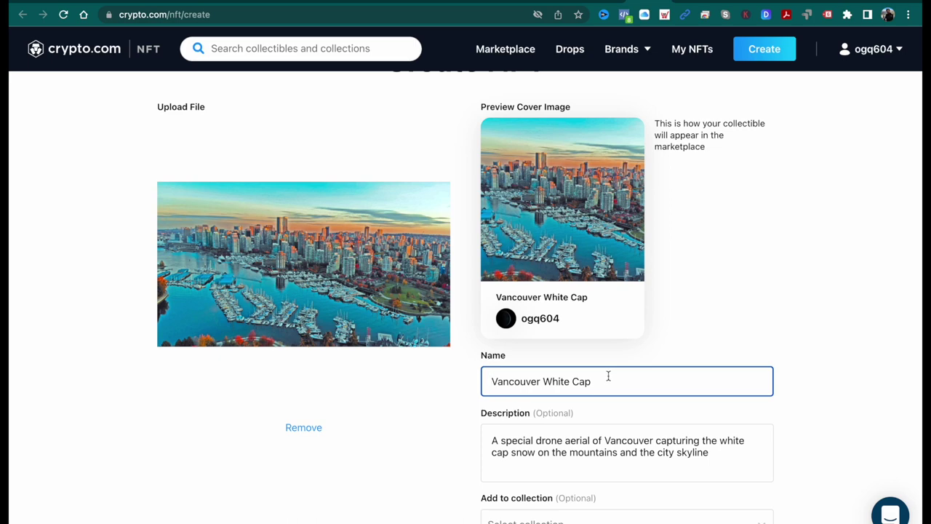
key("BackSpace")
key("BackSpace")
key("BackSpace")
key("BackSpace")
key("BackSpace")
key("BackSpace")
key("BackSpace")
key("BackSpace")
key("BackSpace")
key("BackSpace")
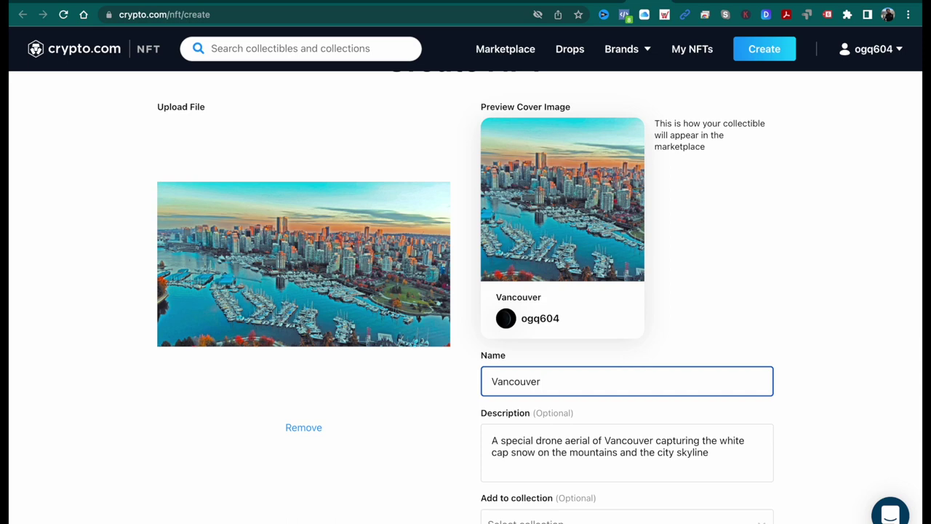
type("S")
key("BackSpace")
type("Seawall")
Replace the description's wording after "capturing the" with "essence of downtown Yaletown seawall and the skyline."
left_click_drag(719, 440, 723, 455)
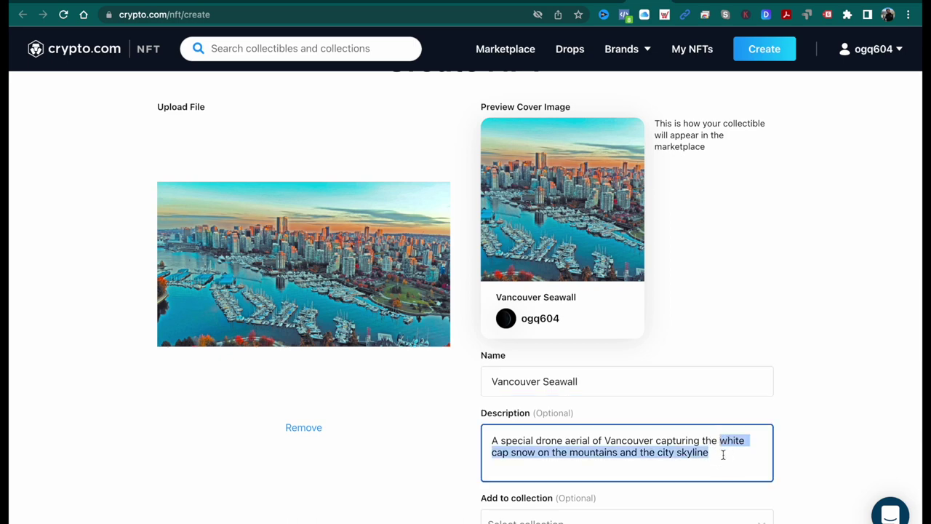
key("BackSpace")
type("essence")
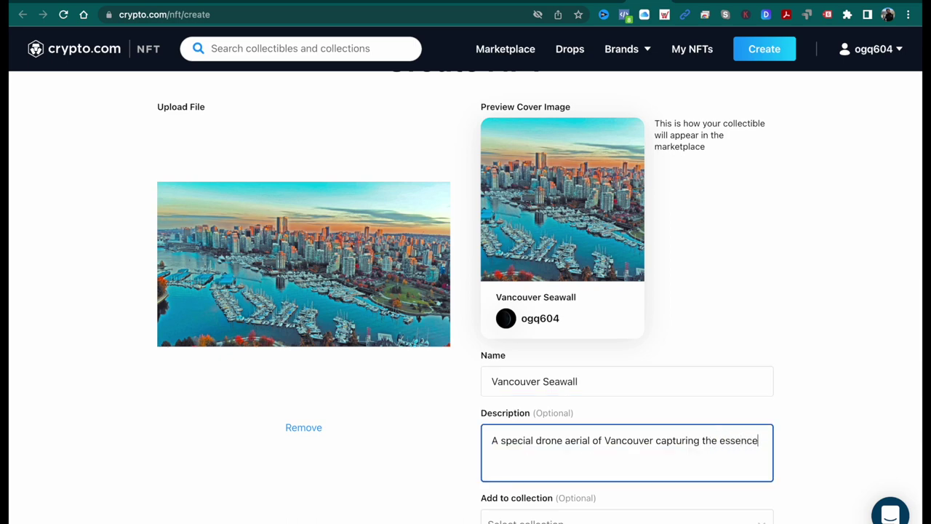
type(" of downtown Yaletow")
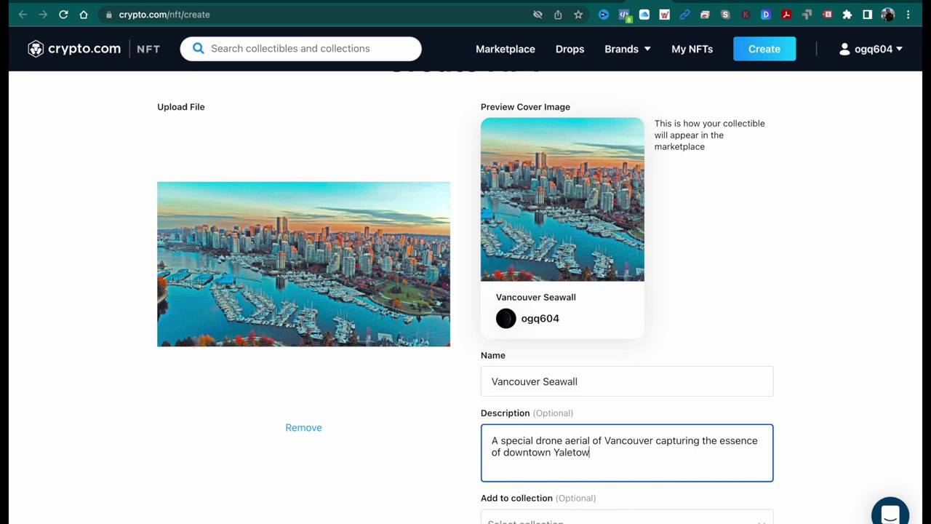
type("n seawall and the sky")
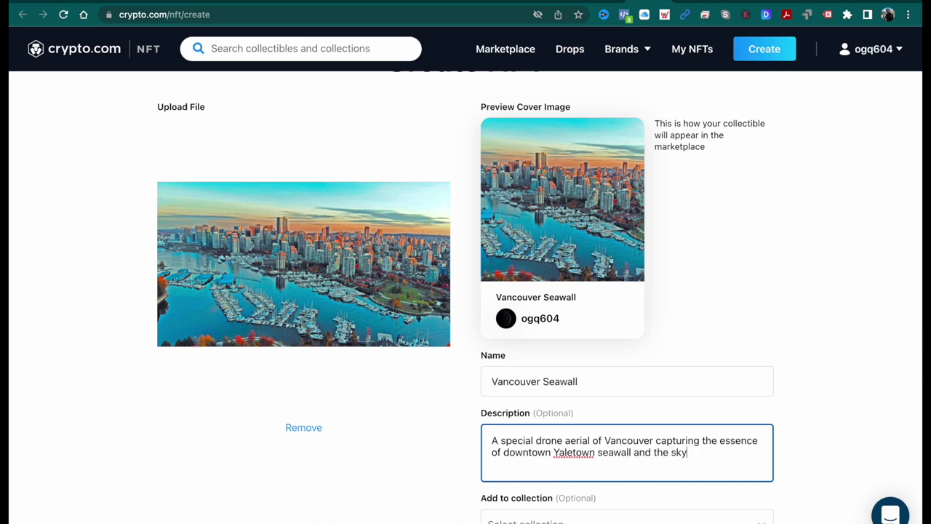
type("line.")
Accept the remaining declaration on copyright, trademark and privacy rights, and submit the collectible for review
scroll(466, 291, "down", 5)
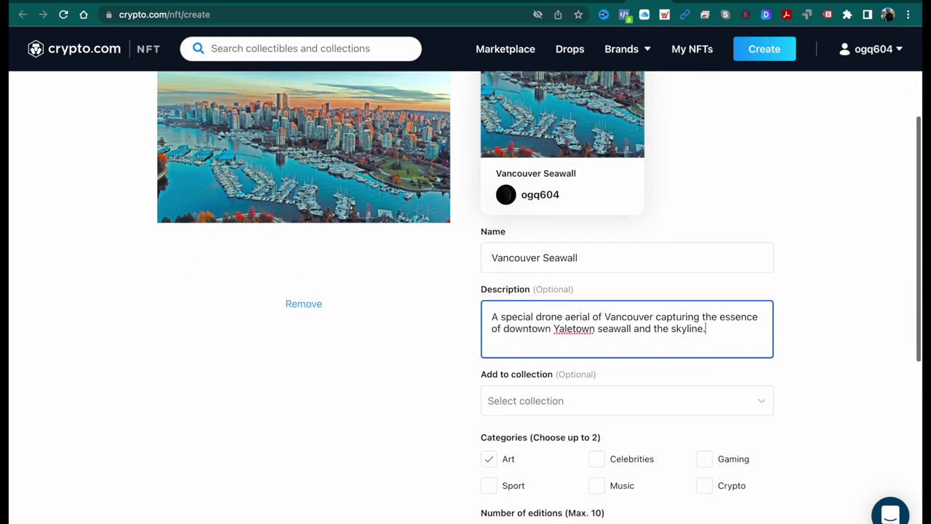
scroll(676, 491, "down", 3)
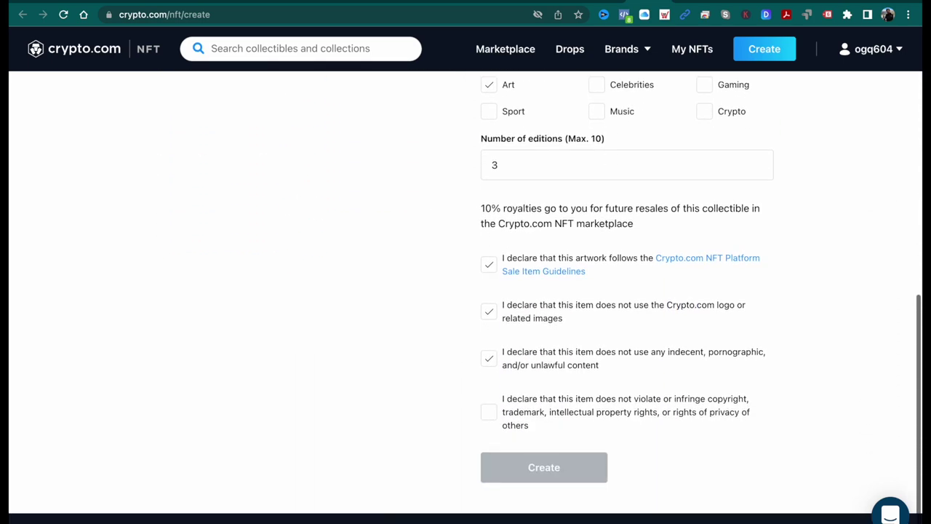
left_click(490, 401)
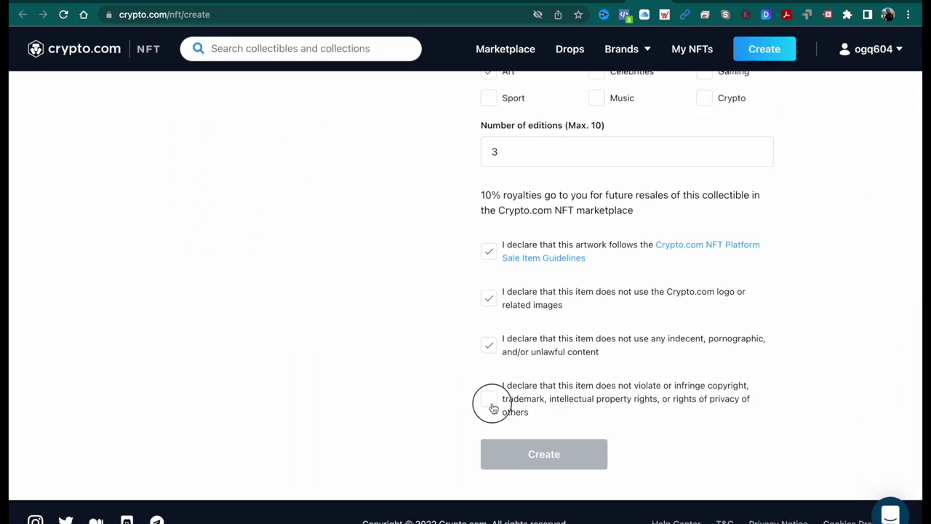
left_click(522, 454)
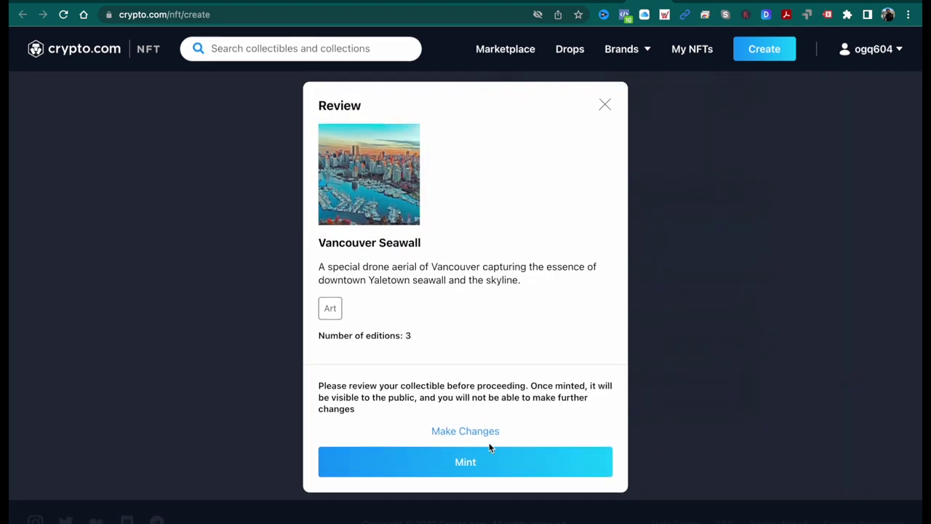
Mint the reviewed Vancouver Seawall collectible and go to the account's own collectibles
left_click(485, 465)
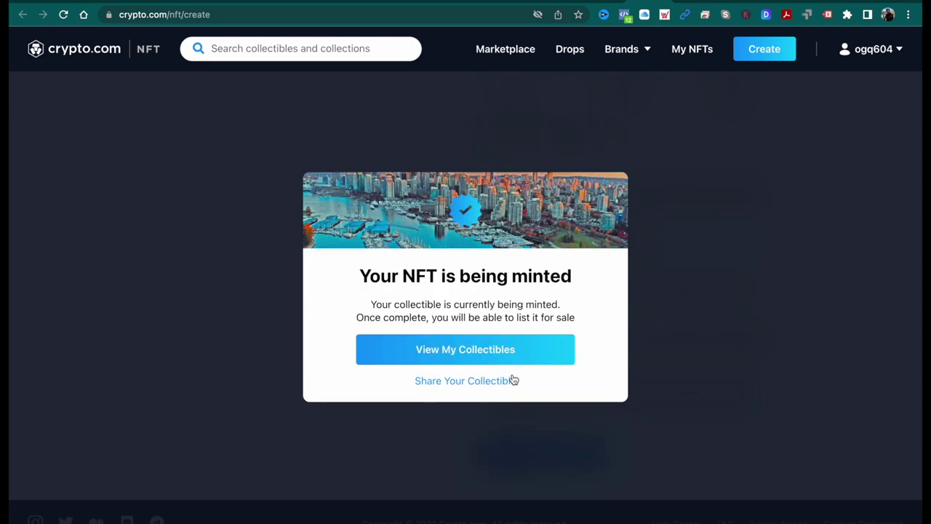
left_click(503, 352)
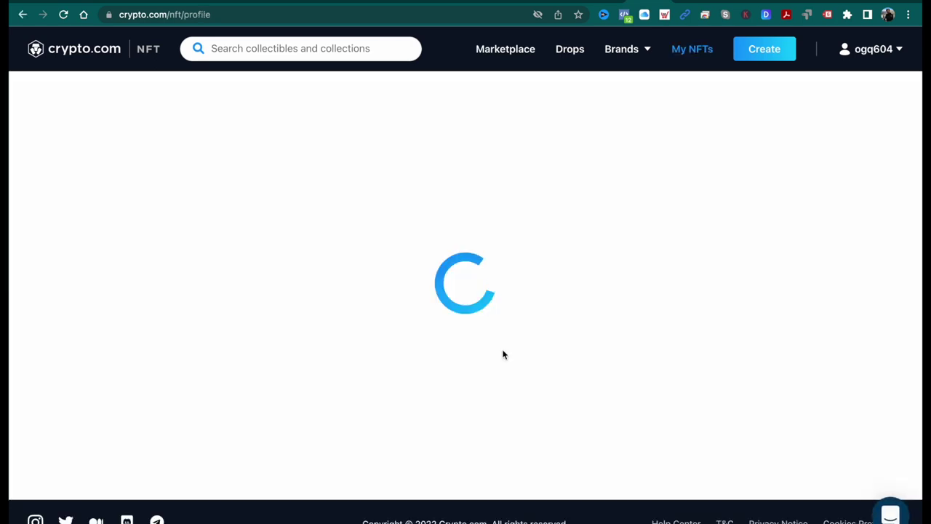
Open the Vancouver Seawall collectible from the account's created items and check its additional options
scroll(504, 354, "down", 3)
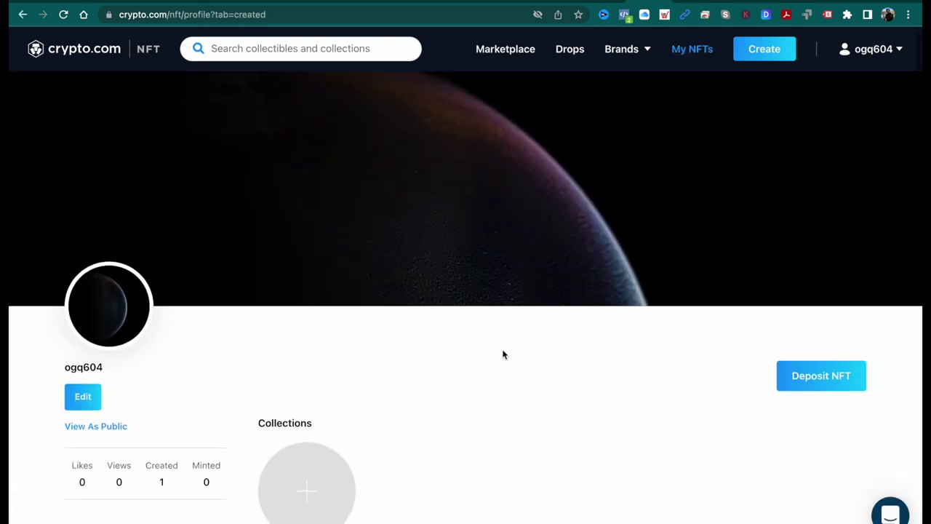
scroll(503, 355, "down", 4)
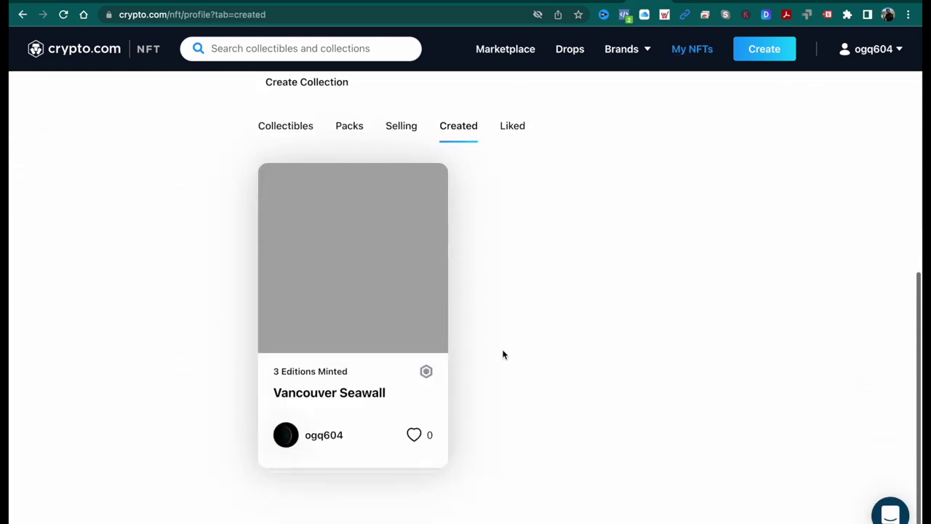
scroll(427, 308, "up", 7)
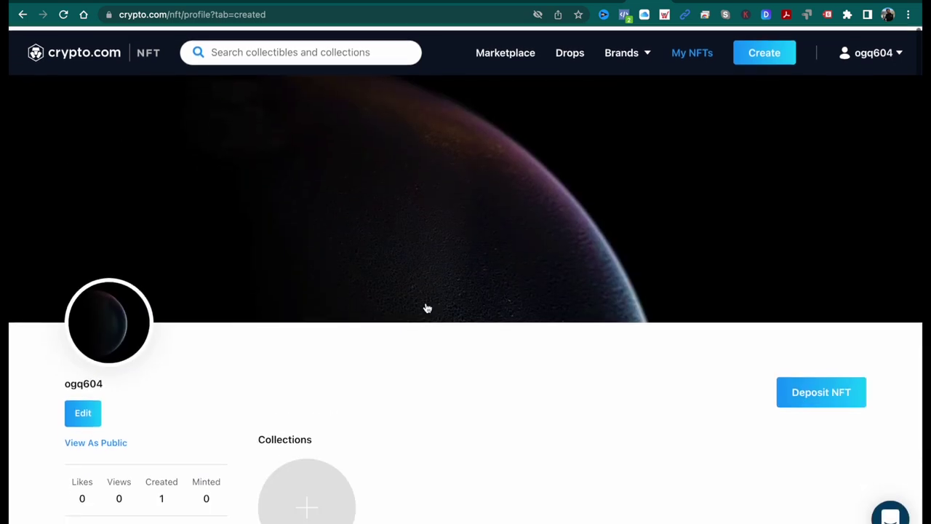
scroll(426, 308, "down", 2)
scroll(426, 308, "down", 4)
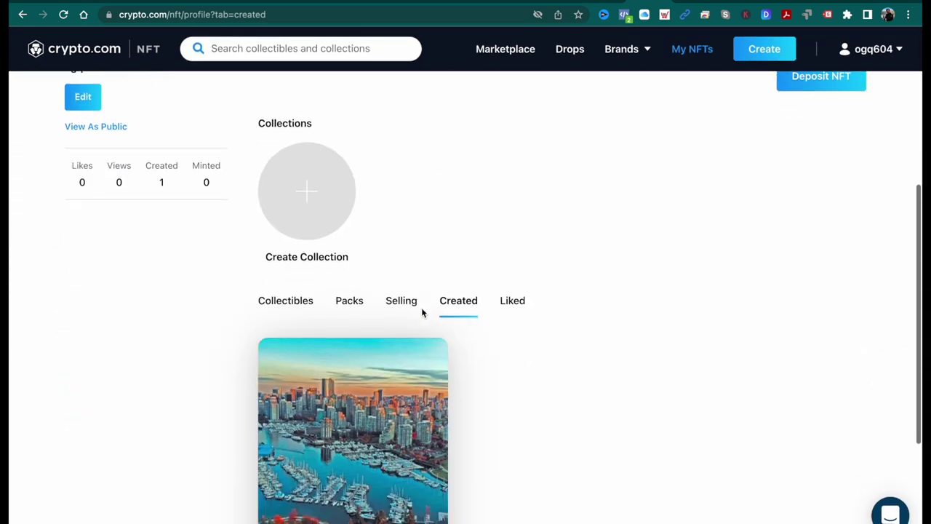
left_click(338, 452)
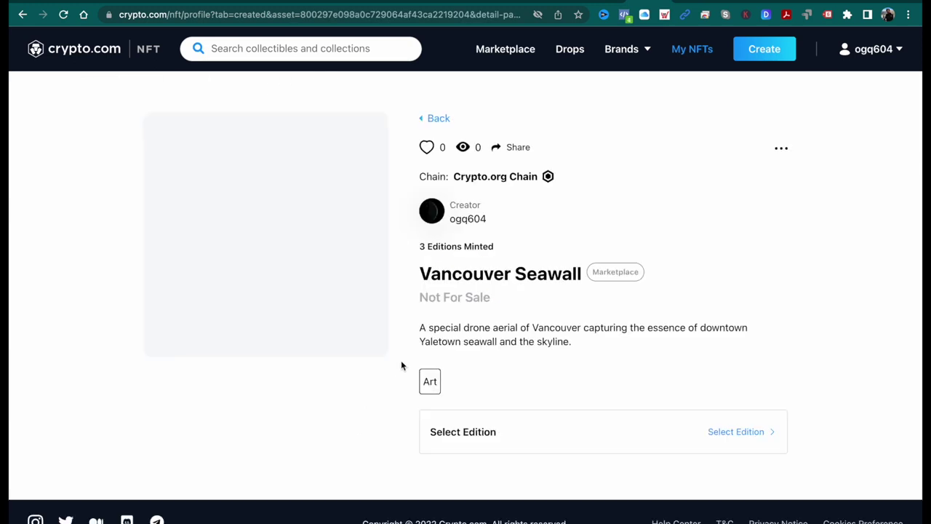
left_click(783, 149)
left_click(806, 130)
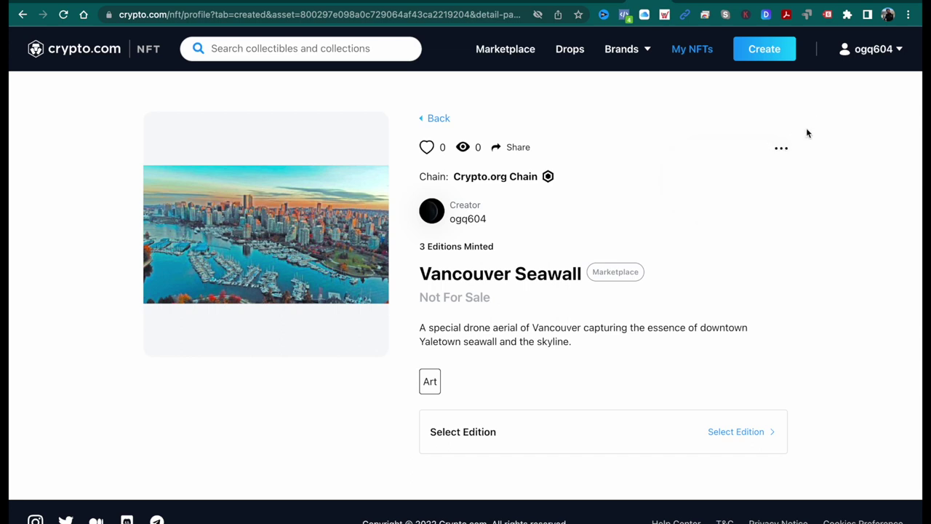
Select edition #1 of Vancouver Seawall and examine its ownership and selling availability
scroll(773, 192, "down", 1)
left_click(735, 434)
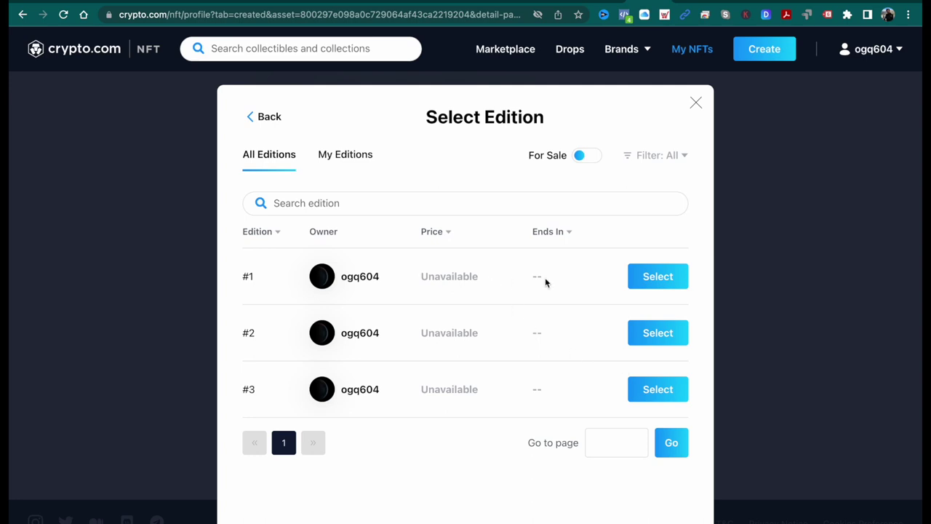
left_click(642, 276)
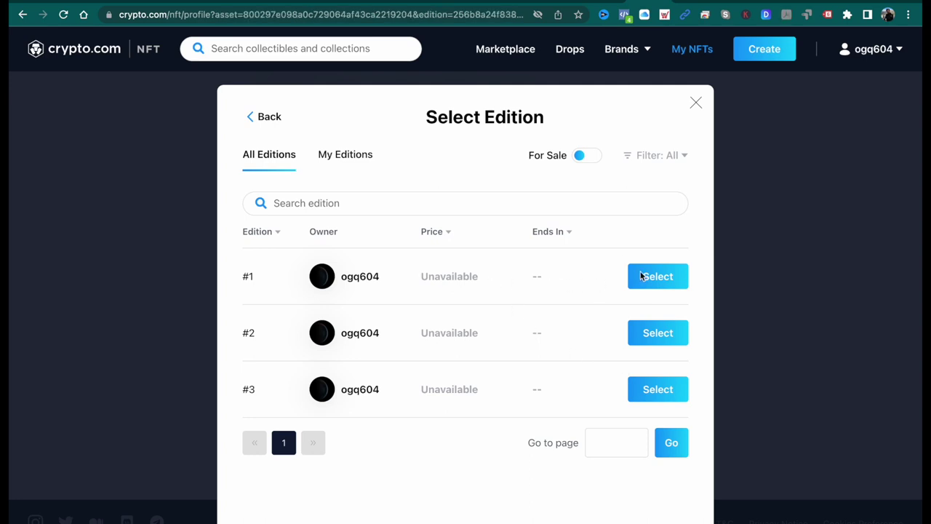
scroll(642, 275, "down", 3)
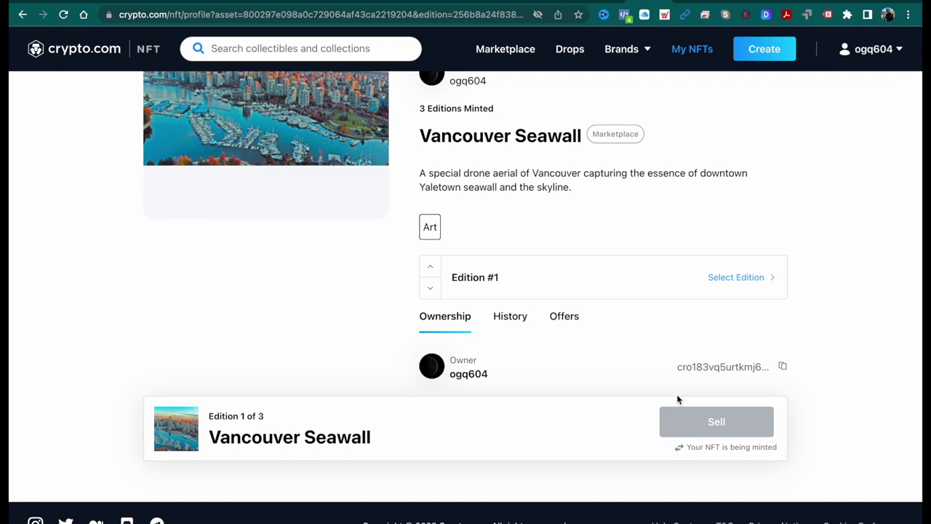
scroll(677, 398, "up", 3)
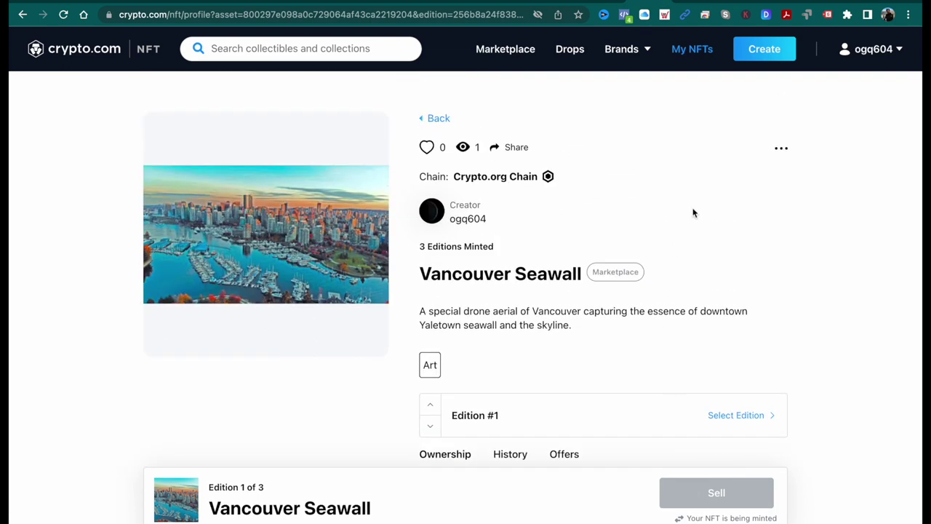
scroll(693, 213, "up", 2)
Leave the edition selection, return to the account profile and start editing its bio
left_click(22, 15)
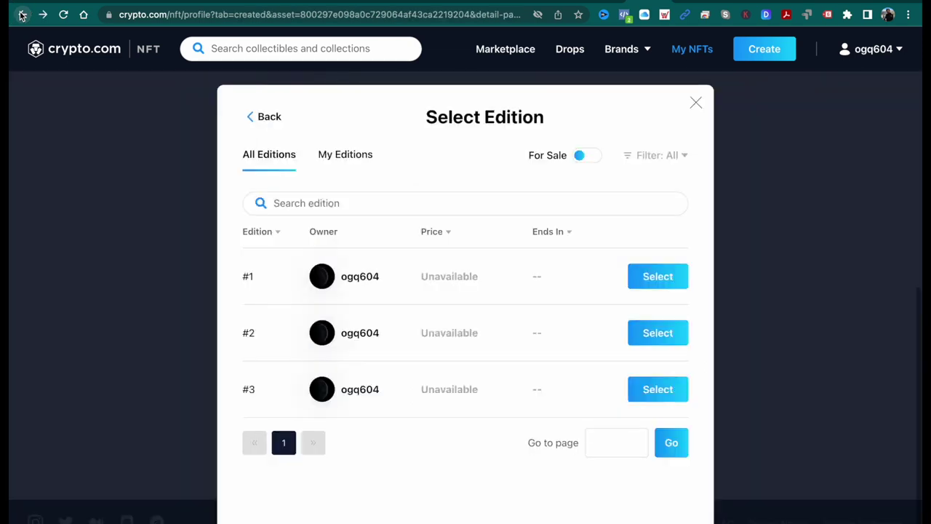
left_click(255, 124)
left_click(84, 201)
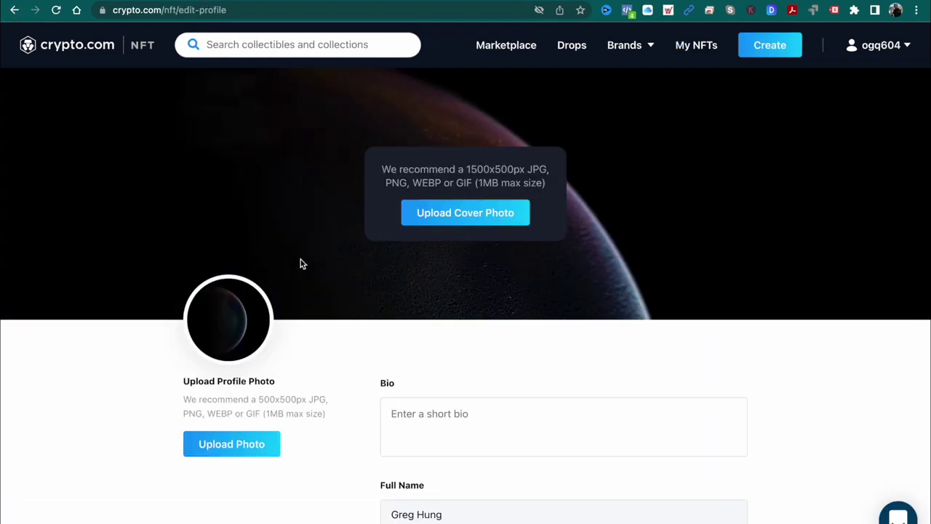
scroll(339, 284, "down", 3)
left_click(432, 332)
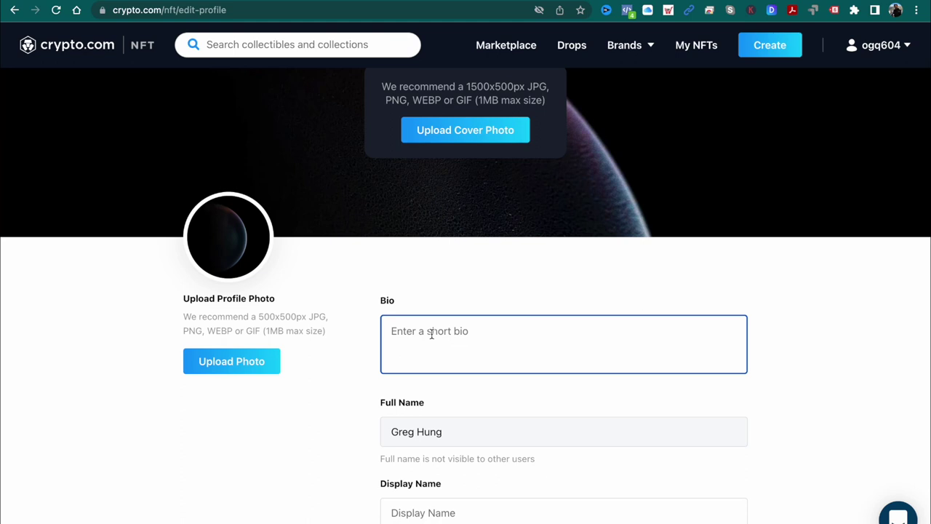
type("A Vancouve")
key("BackSpace")
key("BackSpace")
key("BackSpace")
key("BackSpace")
key("BackSpace")
key("BackSpace")
key("BackSpace")
Enter "South African Canadian Chinese Content Crypto Creator" as the profile's bio
type("South African C")
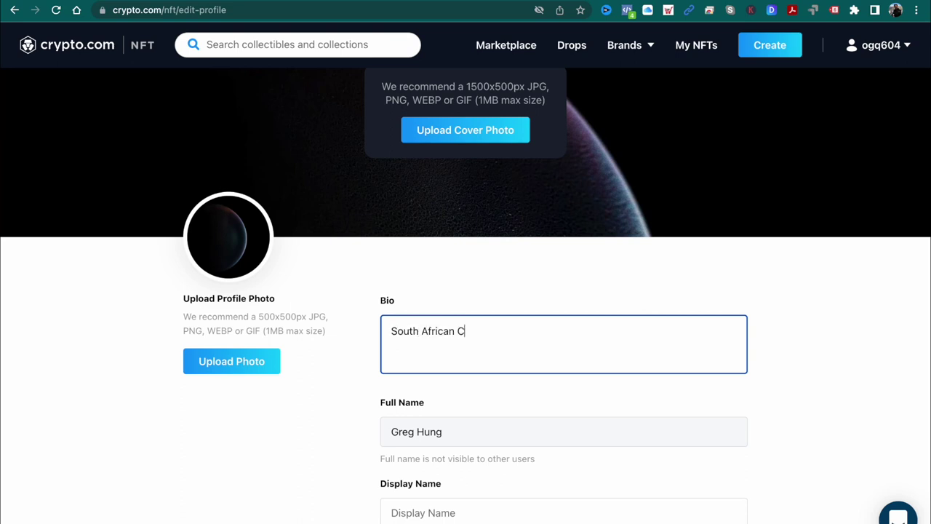
type("anadian Chinese Con")
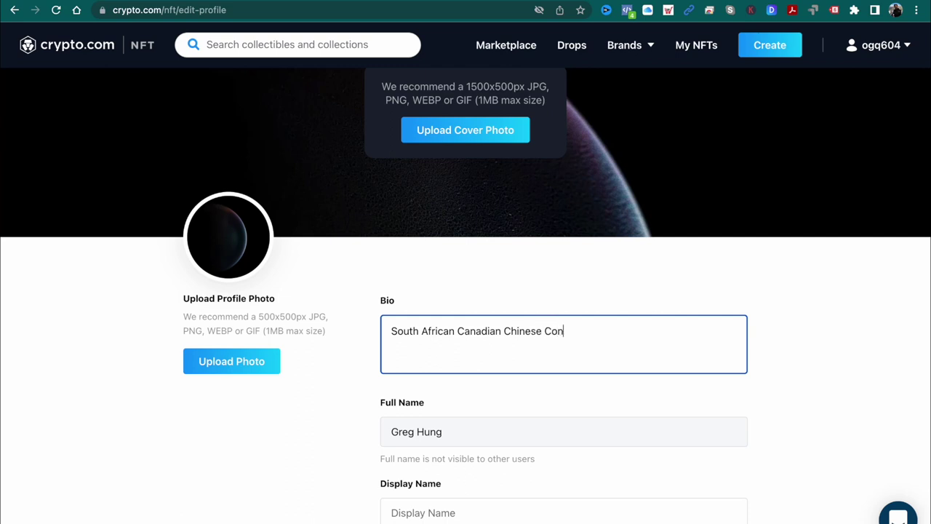
type("tent Crypto Creator")
Set the profile's display name to OGQ604
scroll(361, 428, "down", 3)
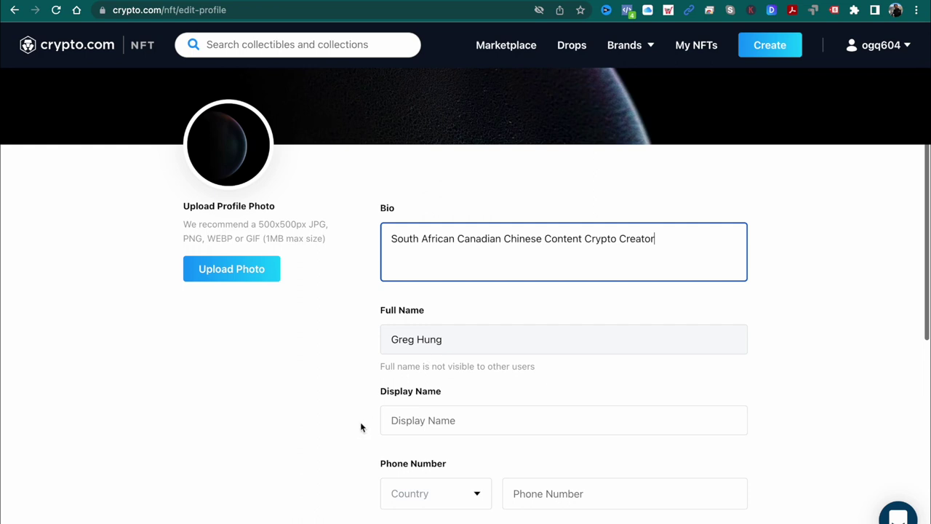
left_click(393, 420)
type("OGQ")
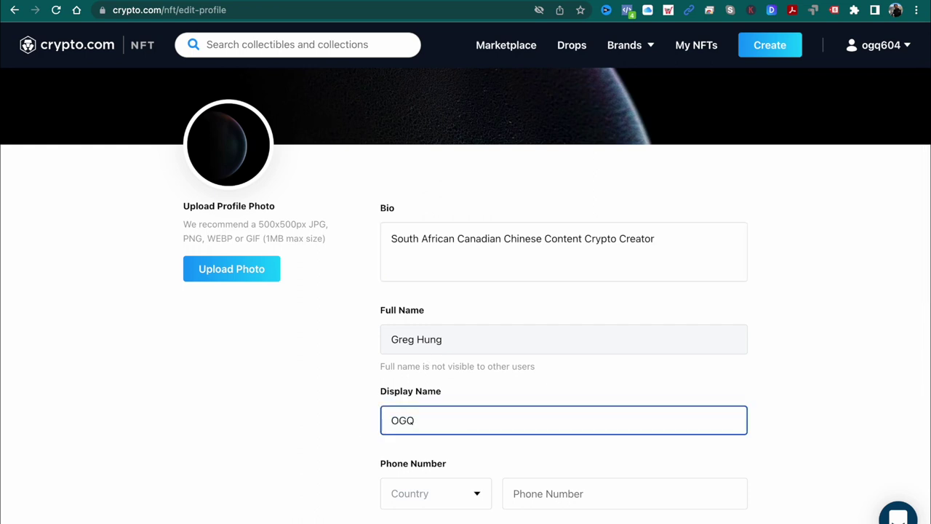
type("604")
Add epicfootage as the Instagram username and chicvoyage as the Facebook username, and save the profile
scroll(466, 291, "down", 5)
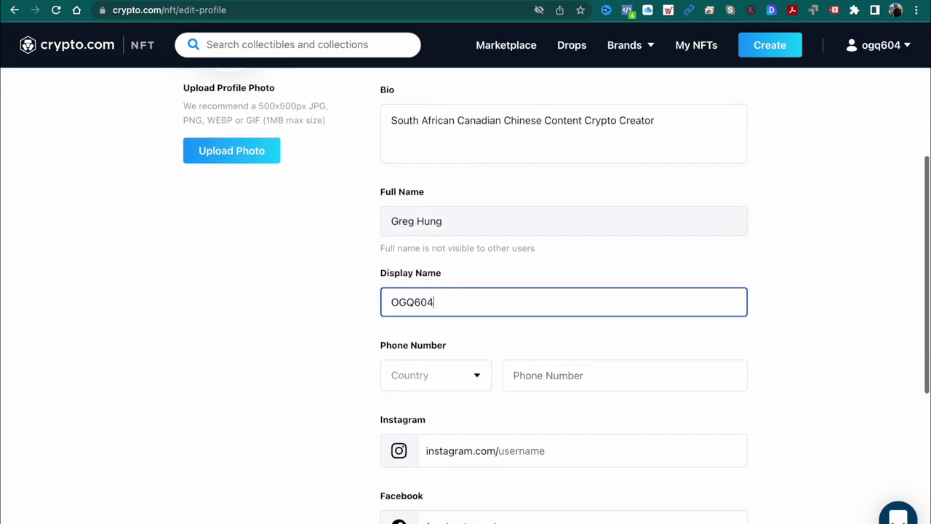
left_click(551, 398)
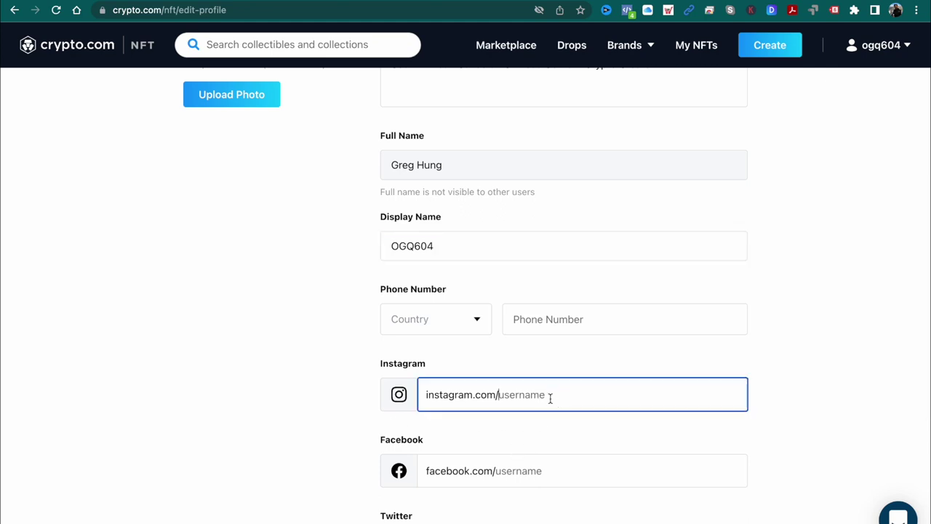
type("epicfootage")
left_click(542, 475)
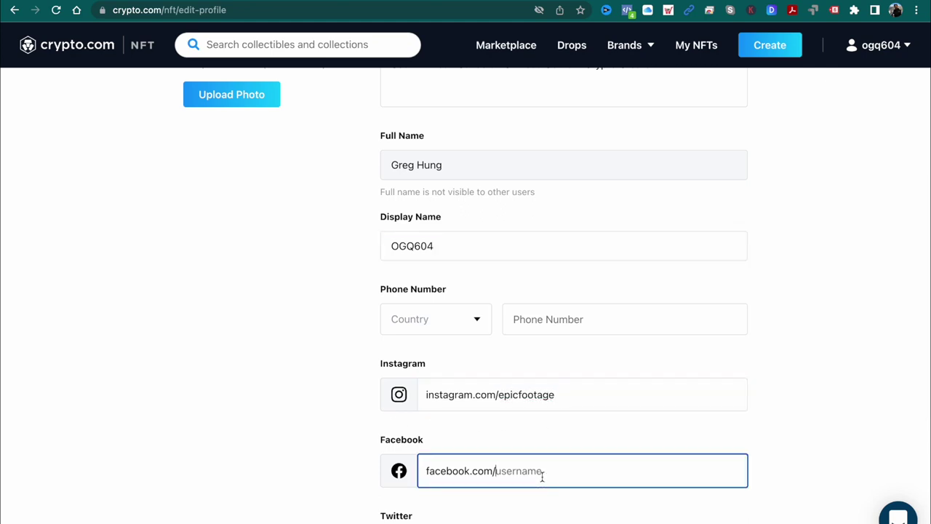
type("chicvoyage")
scroll(542, 477, "down", 2)
left_click(497, 482)
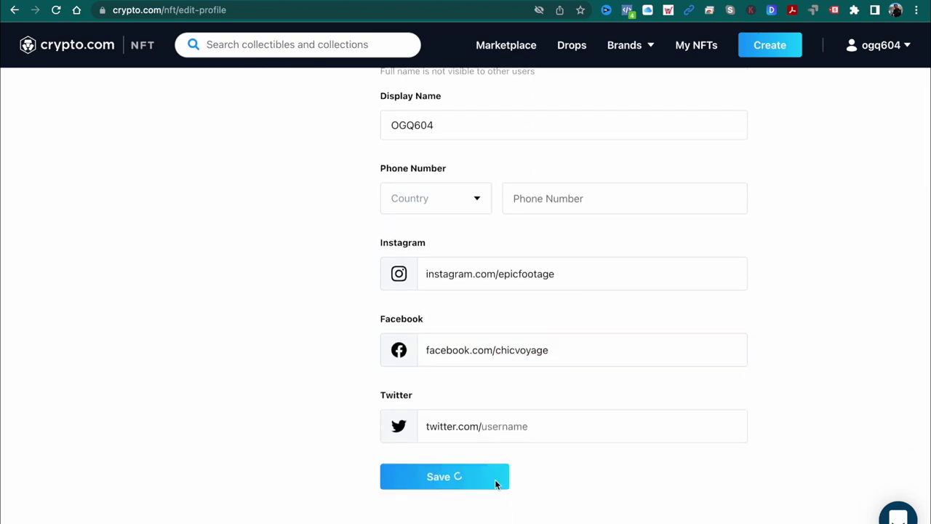
View the updated profile and reopen it for editing
left_click(487, 314)
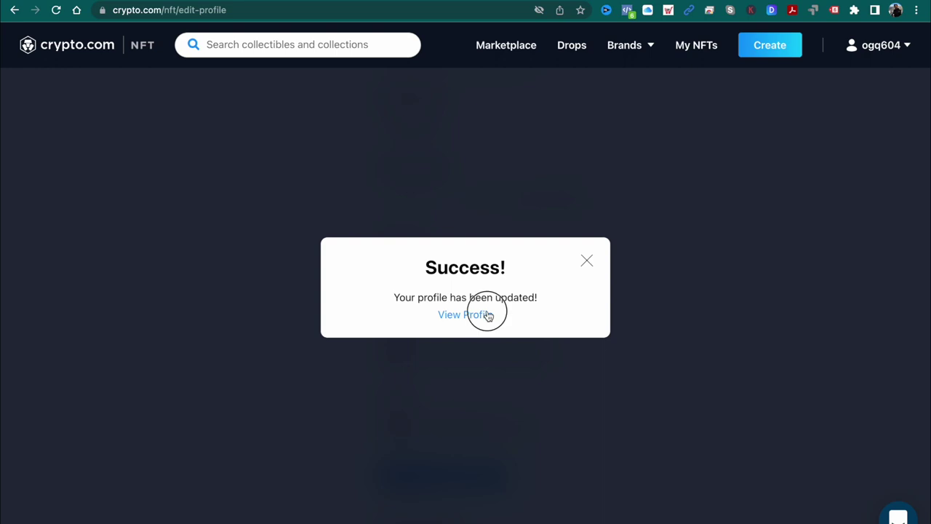
scroll(275, 336, "down", 2)
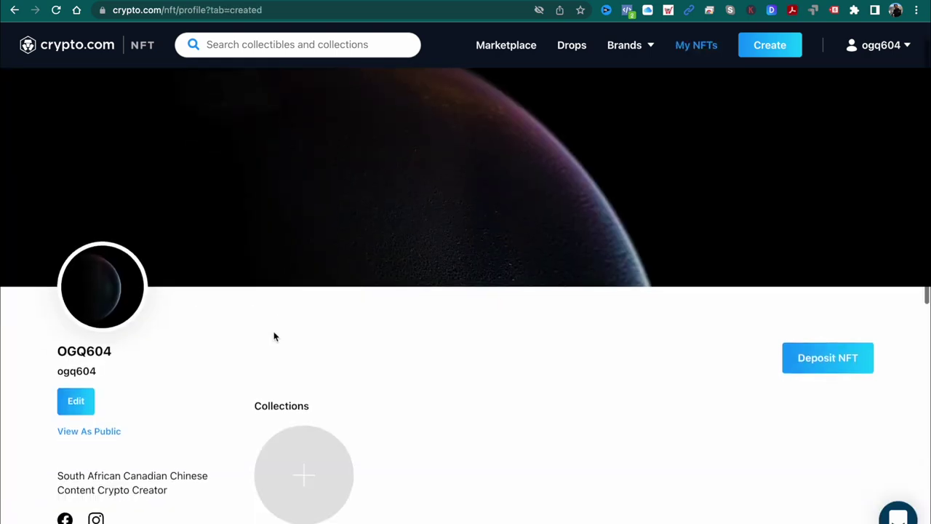
left_click(80, 325)
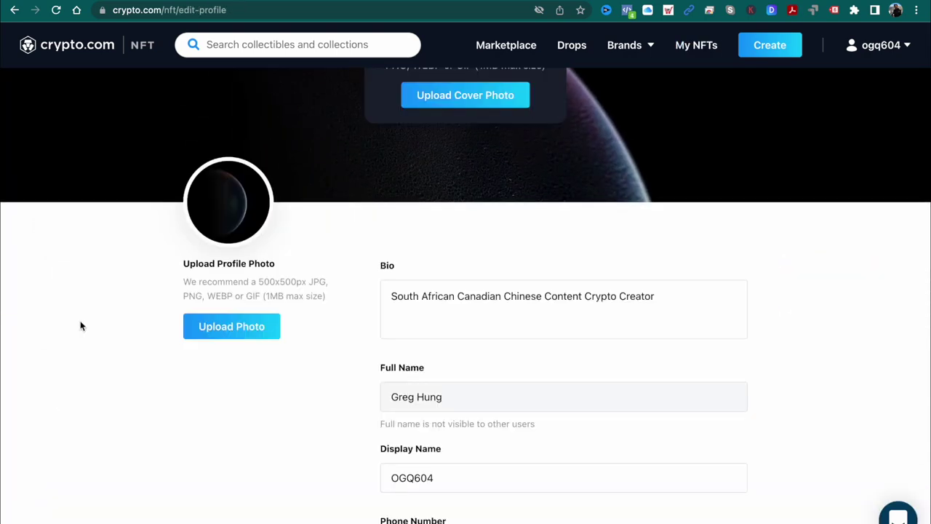
Try to upload 1606941133821.jpg from Creative Cloud Files as the profile photo
left_click(241, 328)
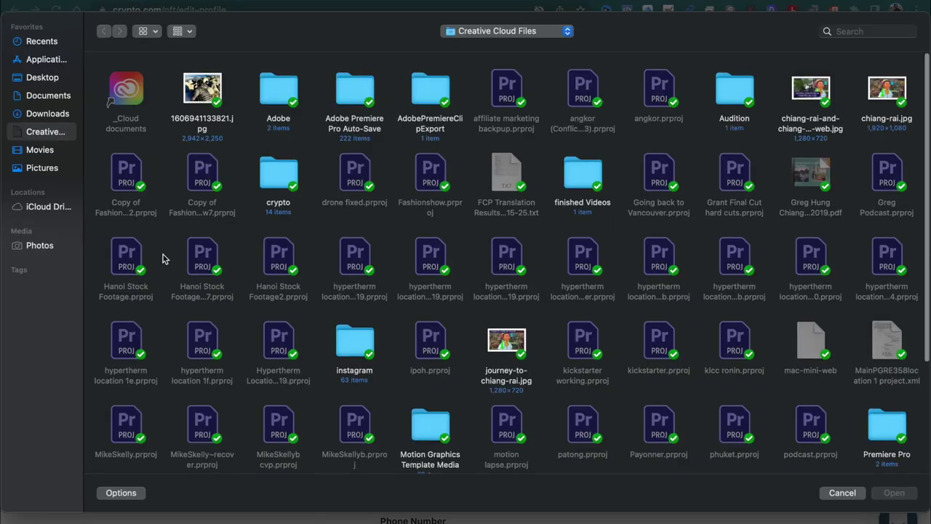
left_click(51, 169)
left_click(191, 91)
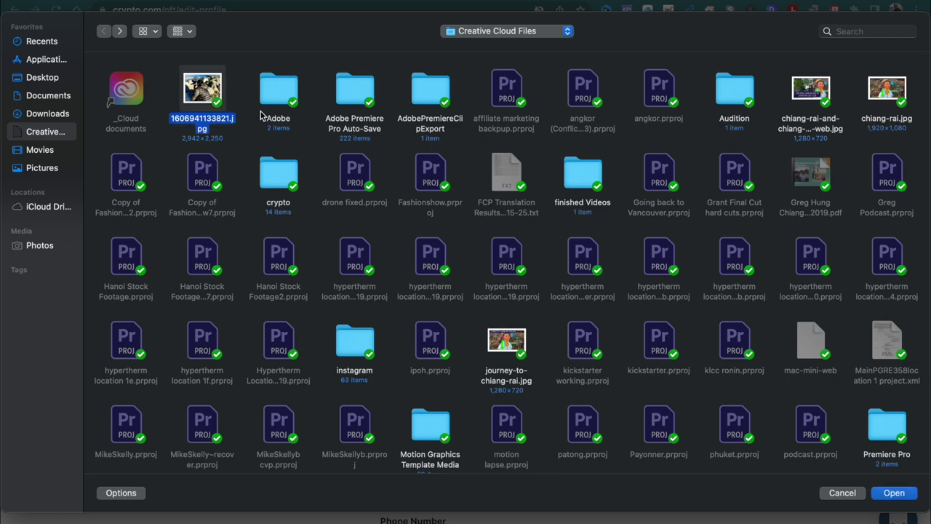
left_click(885, 495)
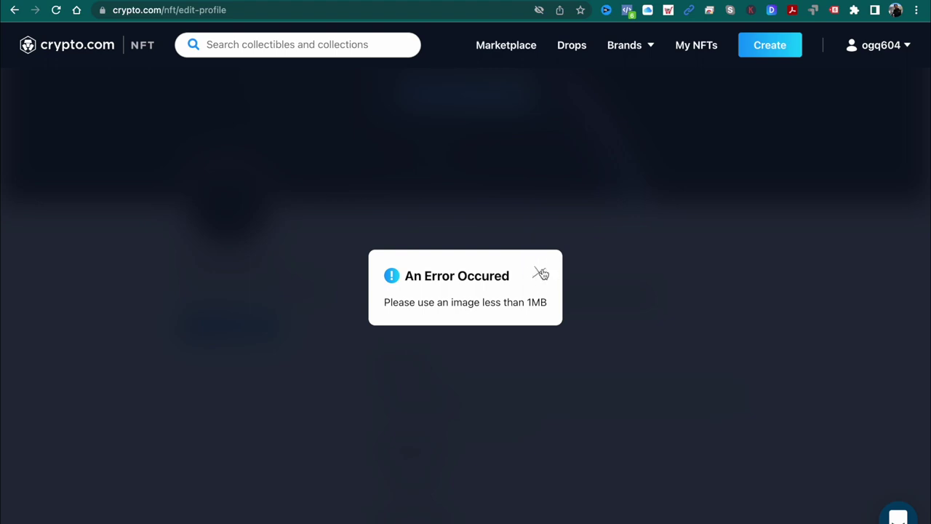
left_click(541, 273)
Try to upload GX010091.png from the Pictures folder as the profile photo
right_click(259, 320)
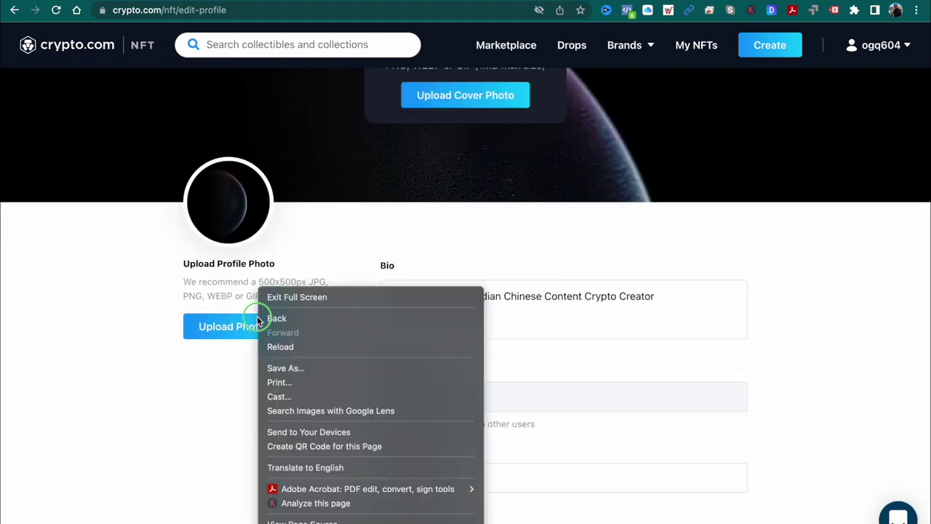
left_click(126, 276)
left_click(201, 327)
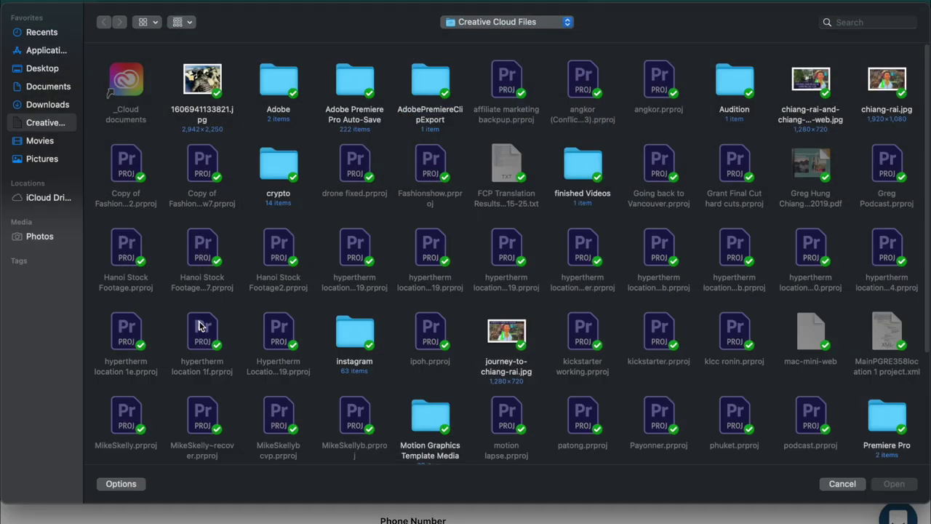
left_click(42, 168)
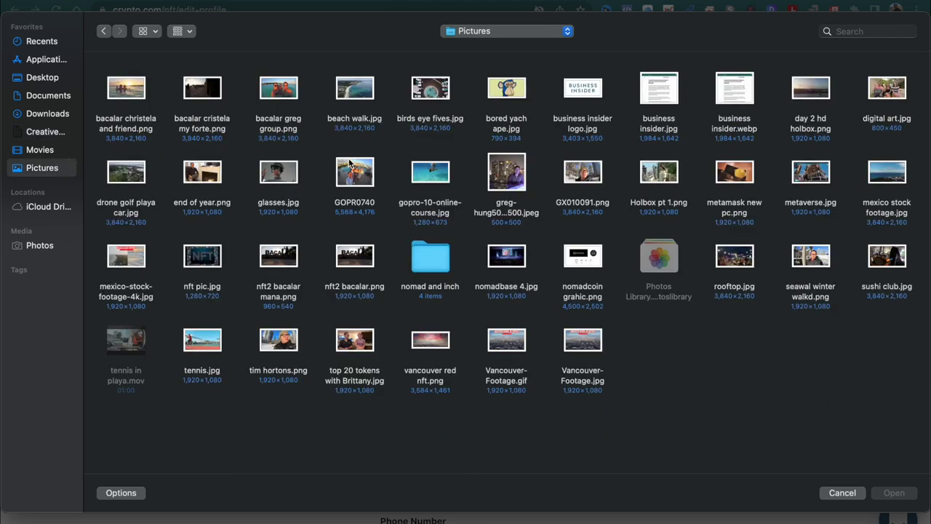
double_click(574, 179)
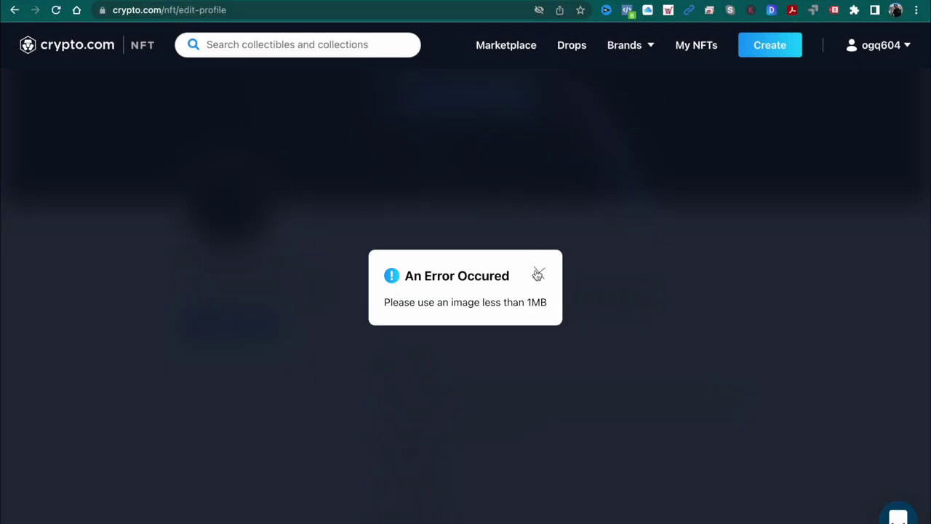
left_click(538, 274)
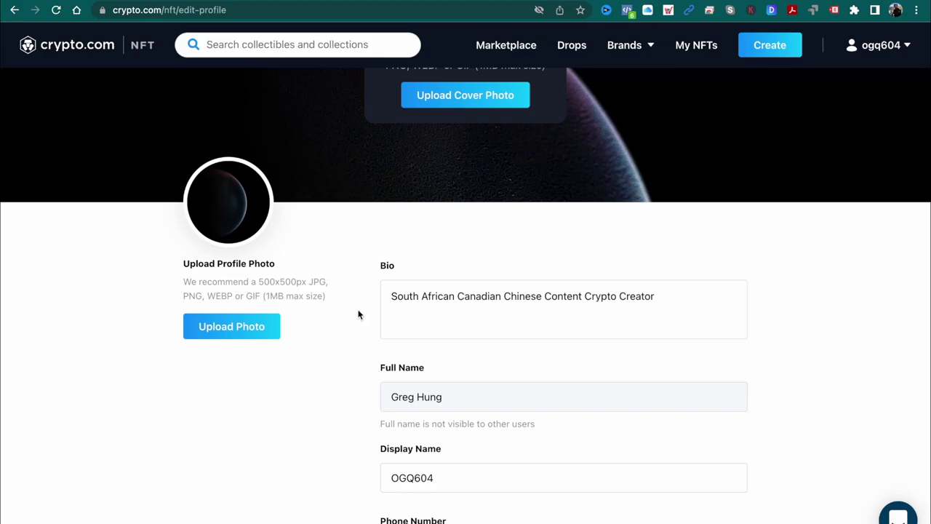
Upload the 500×500 portrait JPEG from the Pictures folder as the profile photo and save the profile
left_click(254, 323)
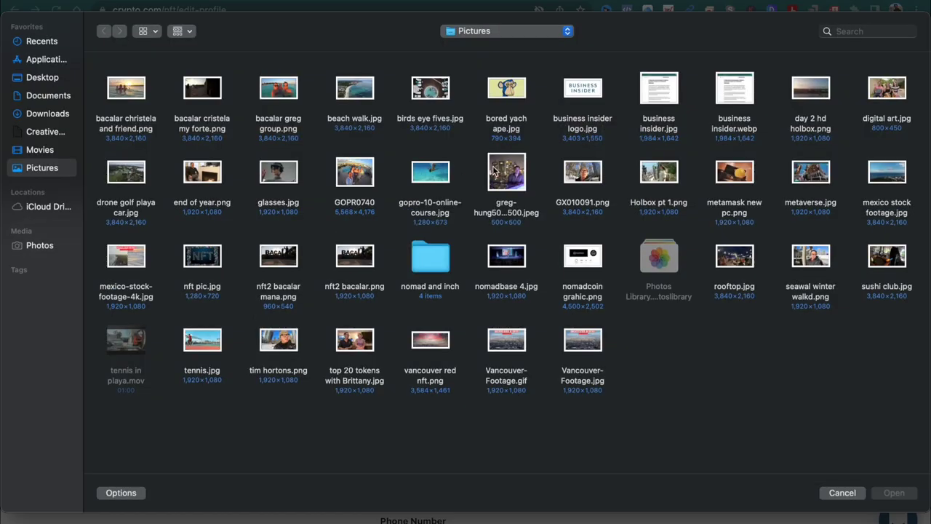
double_click(495, 169)
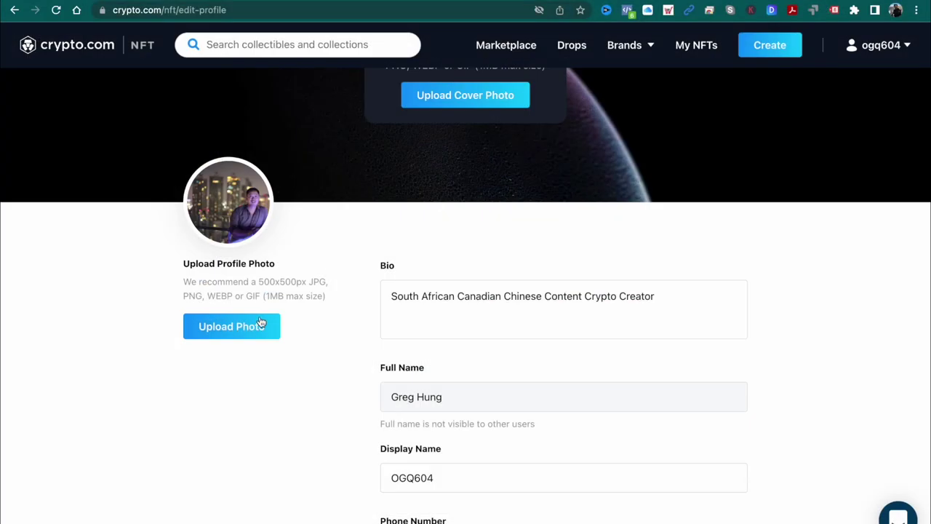
scroll(343, 315, "down", 10)
left_click(409, 310)
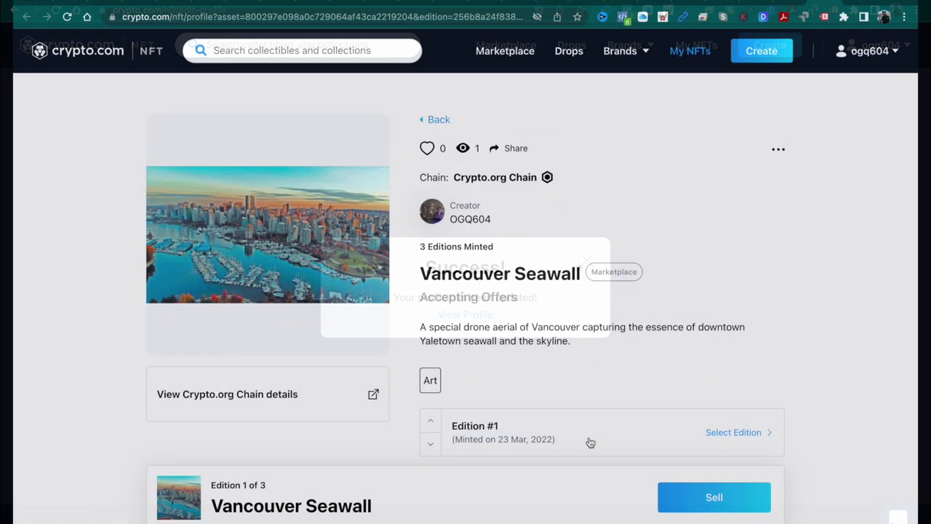
Start an auction listing for edition 1 of Vancouver Seawall with a starting bid of $200
scroll(591, 443, "down", 2)
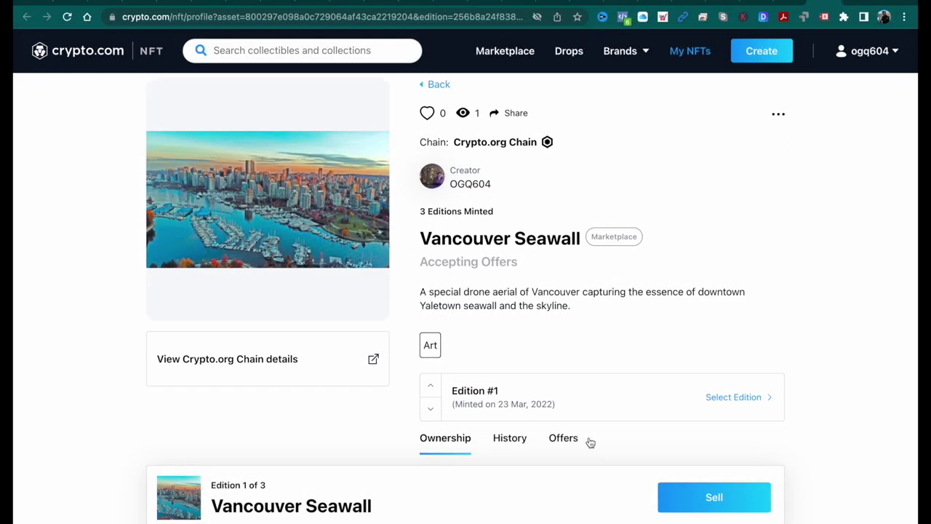
left_click(687, 496)
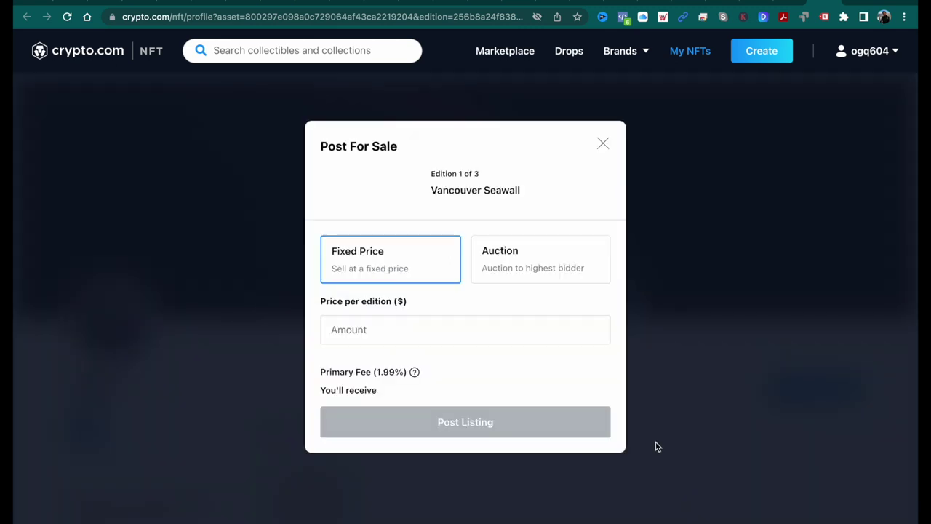
left_click(566, 273)
left_click(537, 287)
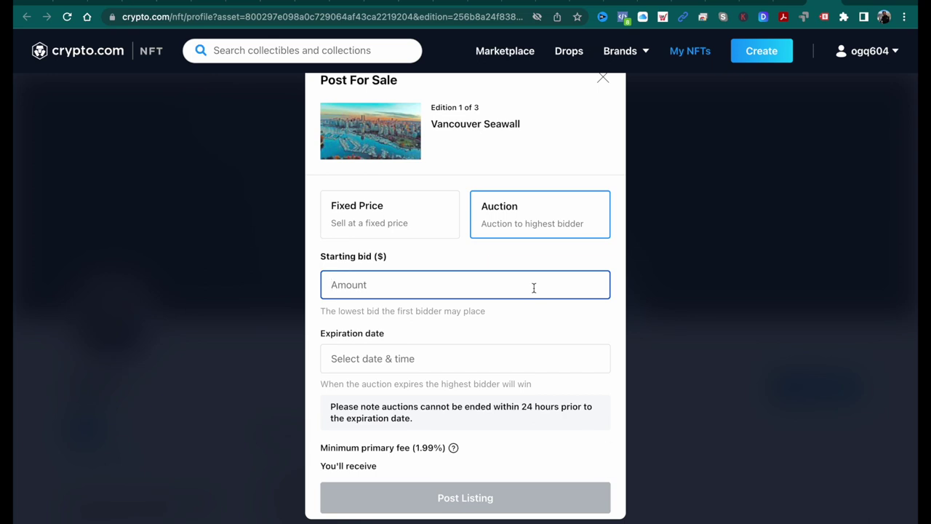
type("200")
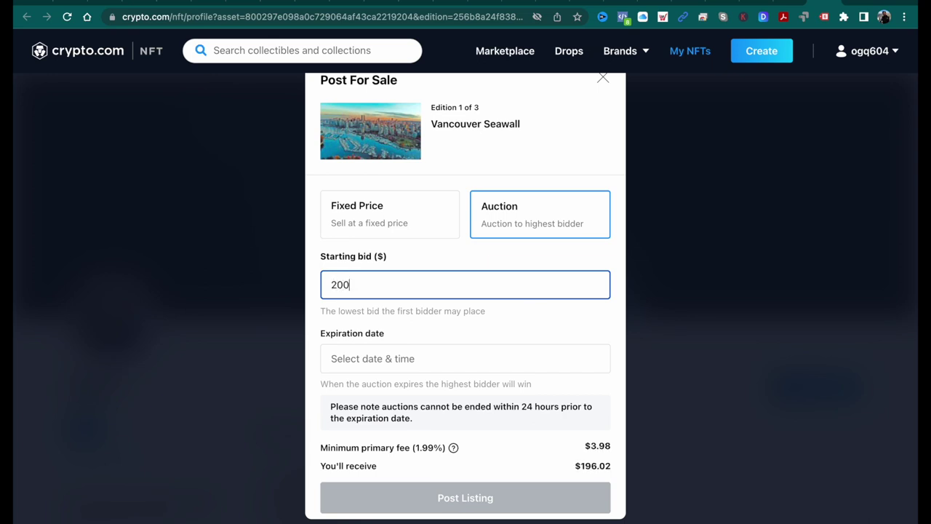
Set the auction's expiration to March 30, 2:00 PM, then post and confirm the edition 1 listing
left_click(492, 353)
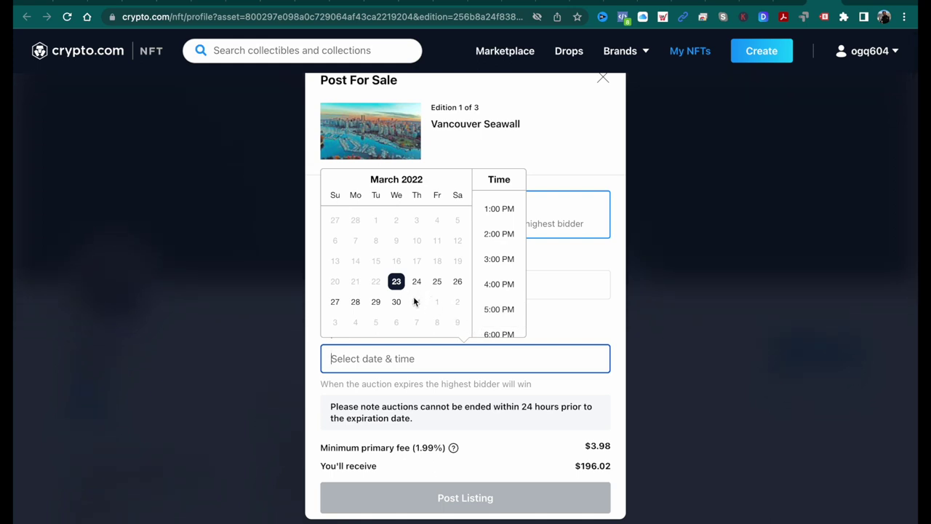
left_click(398, 303)
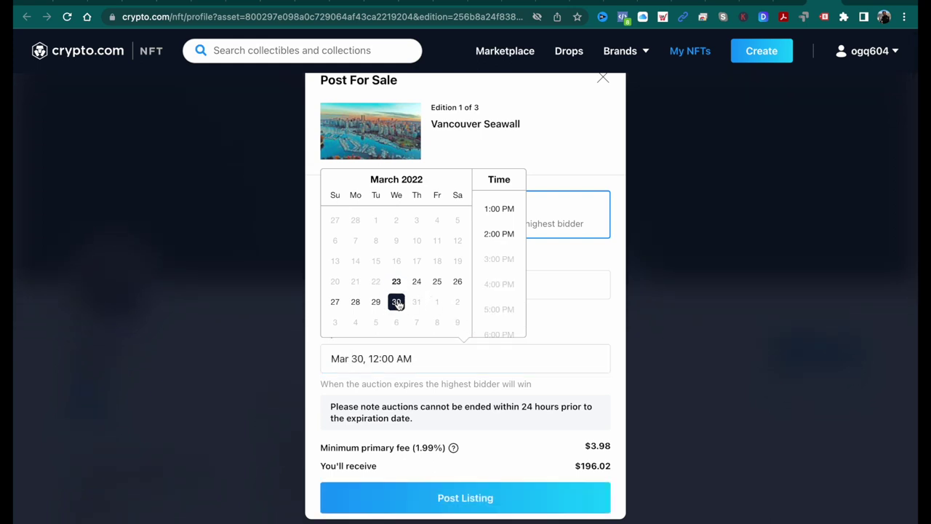
left_click(499, 235)
scroll(499, 305, "down", 1)
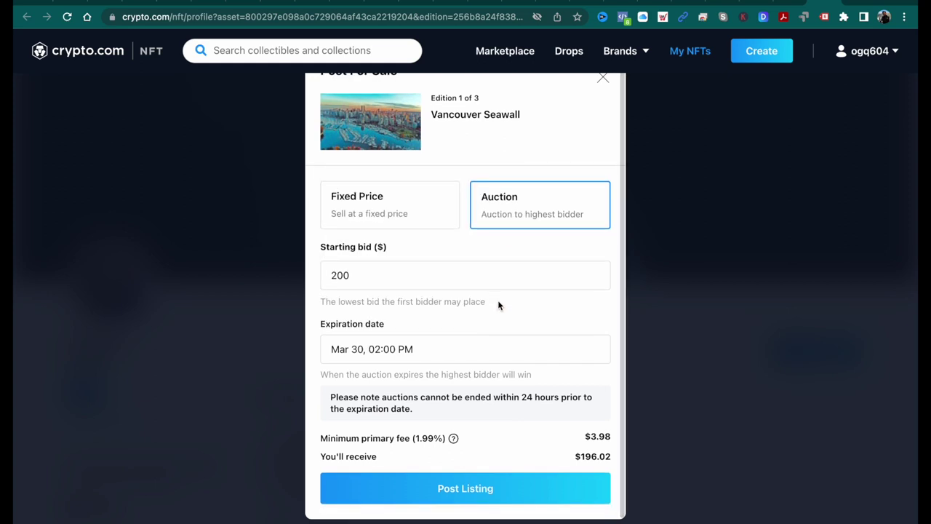
left_click(475, 489)
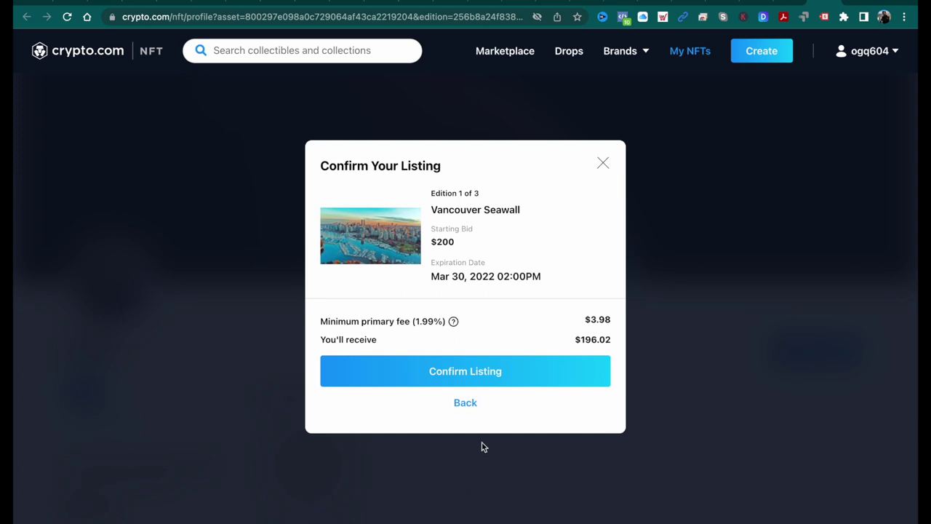
left_click(499, 374)
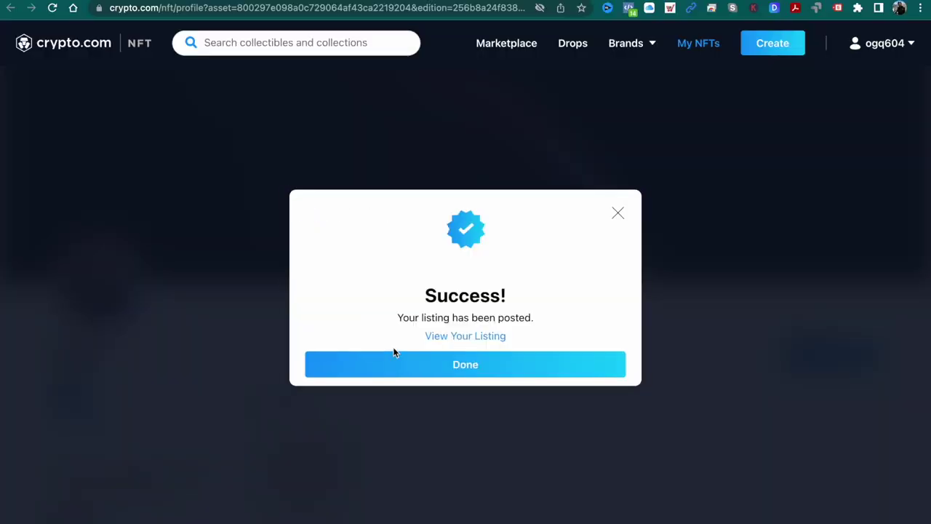
View the posted Vancouver Seawall listing and examine its starting bid, auction countdown, description and ownership details
left_click(448, 336)
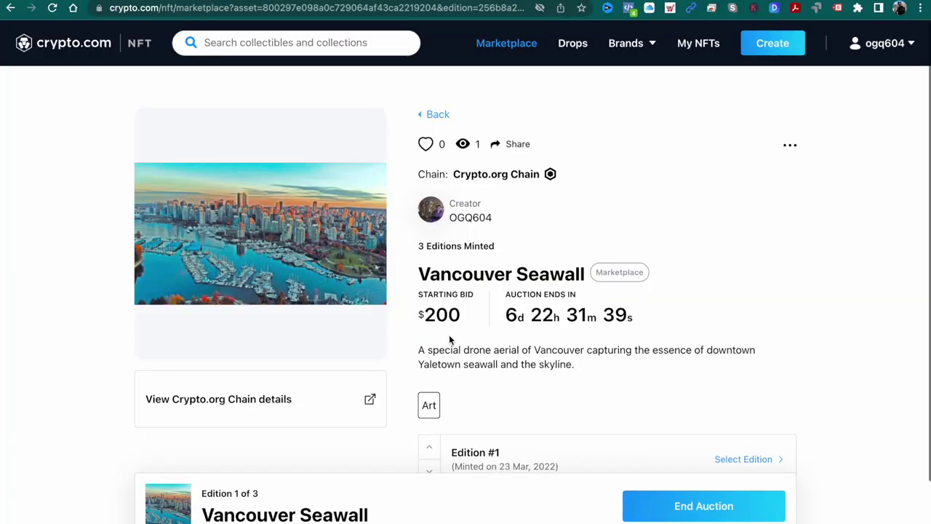
scroll(449, 339, "down", 2)
scroll(449, 339, "down", 4)
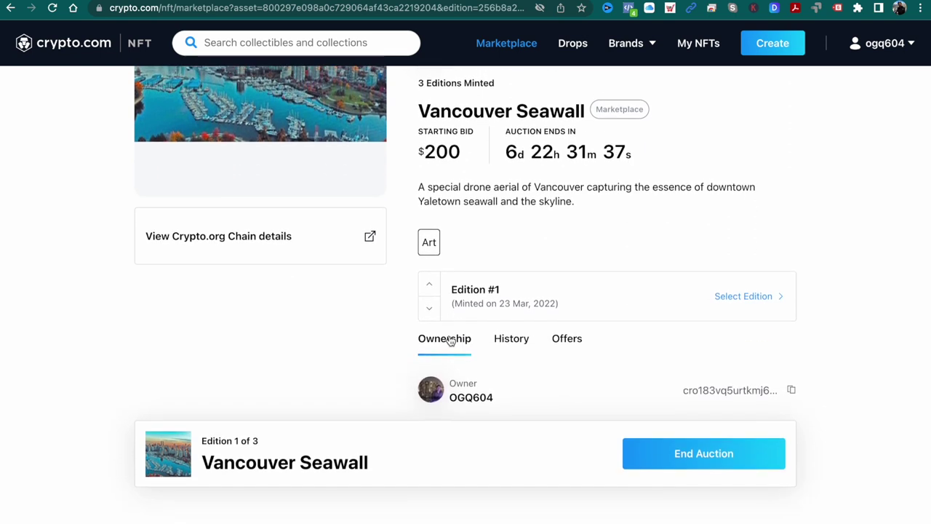
scroll(451, 341, "up", 1)
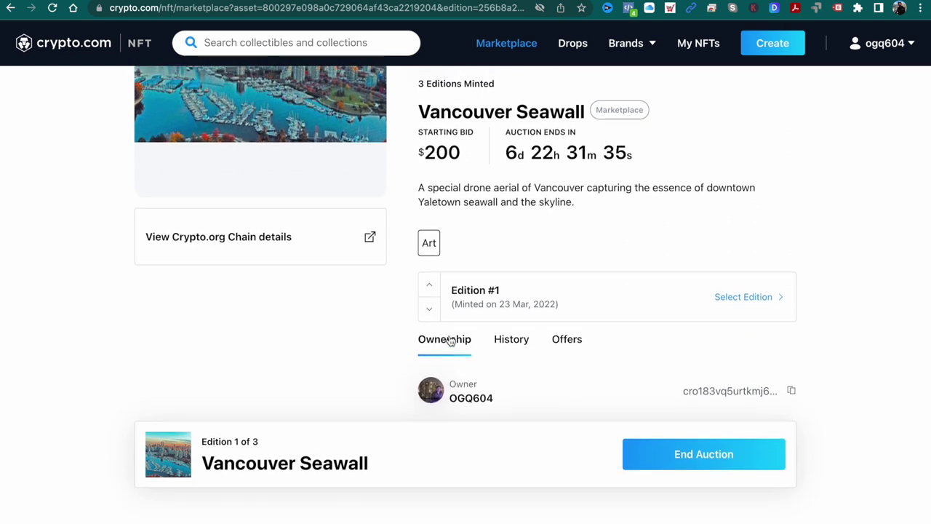
scroll(449, 339, "up", 3)
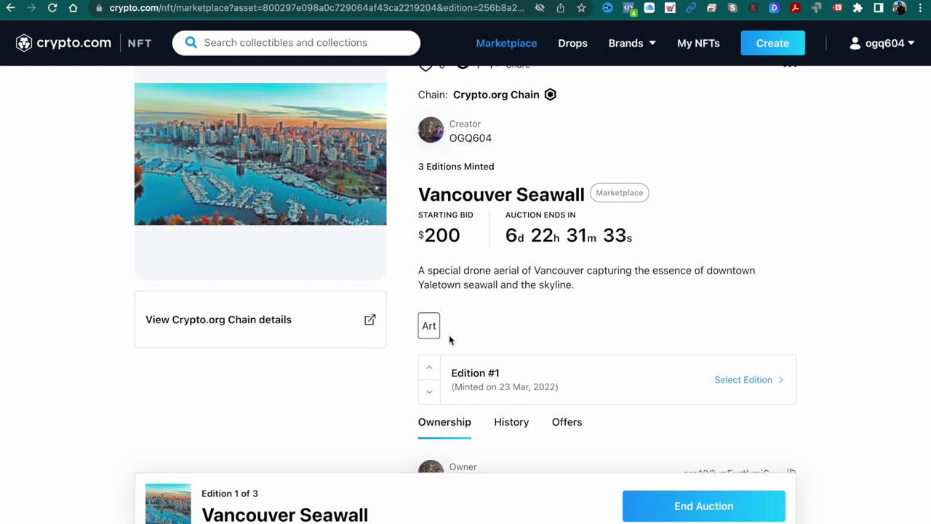
scroll(448, 340, "up", 1)
scroll(449, 339, "down", 1)
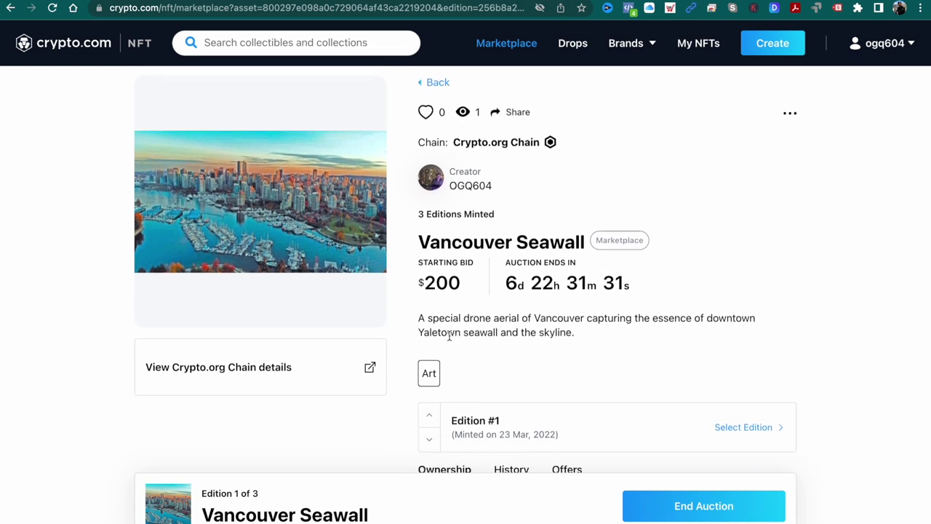
scroll(449, 339, "down", 1)
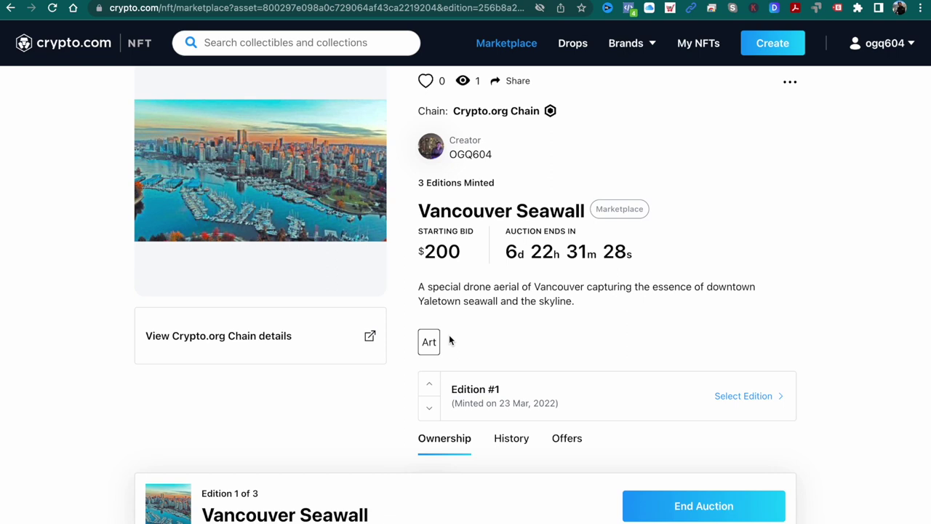
Capture a screenshot of the listing area, from the site header down to the ownership section
key("super+shift+4")
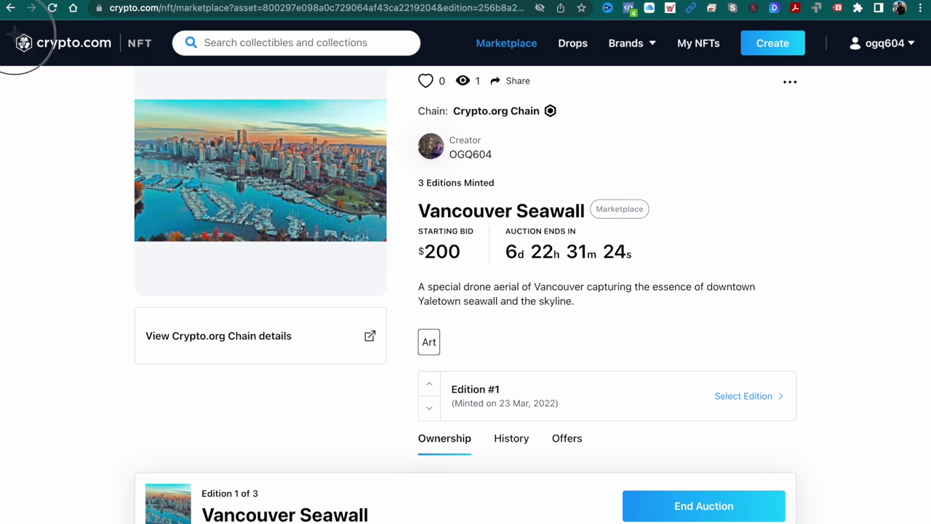
left_click_drag(15, 32, 813, 466)
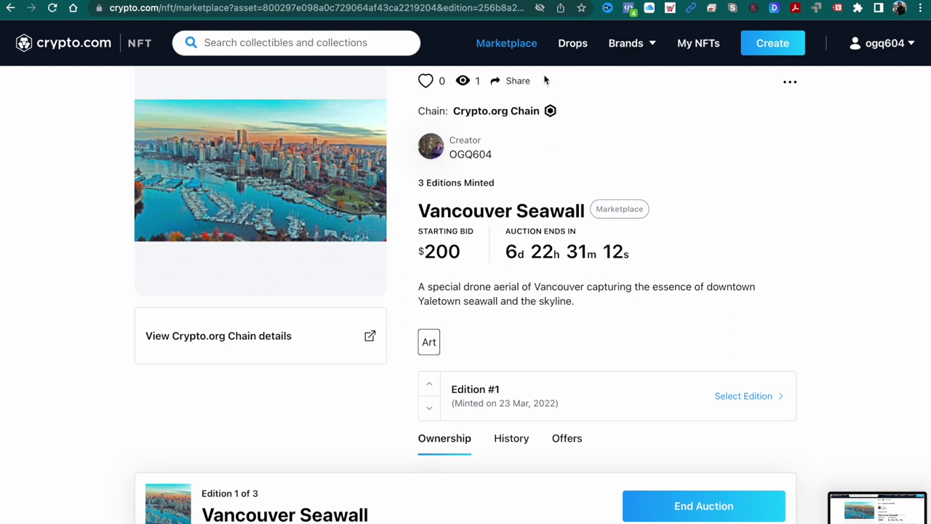
scroll(558, 182, "up", 1)
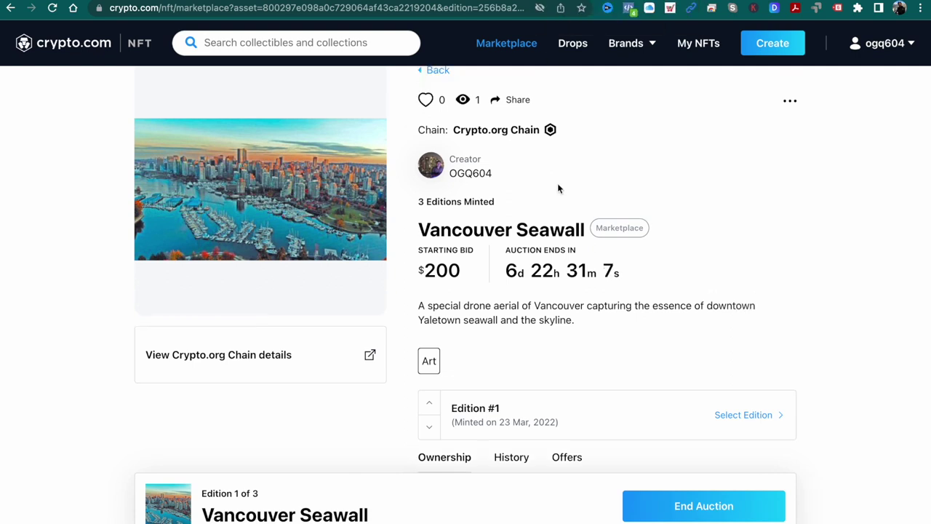
Switch the Vancouver Seawall listing page to edition #2
left_click(732, 418)
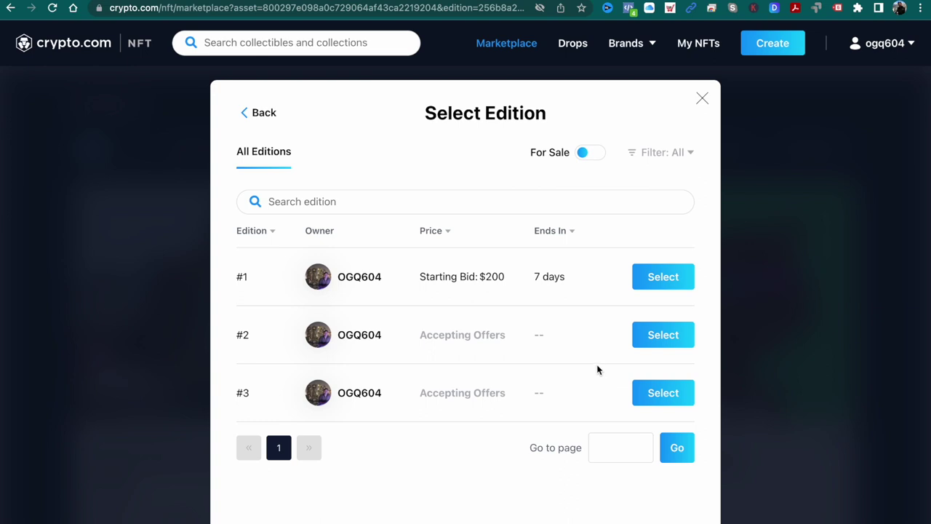
left_click(641, 342)
scroll(526, 377, "down", 2)
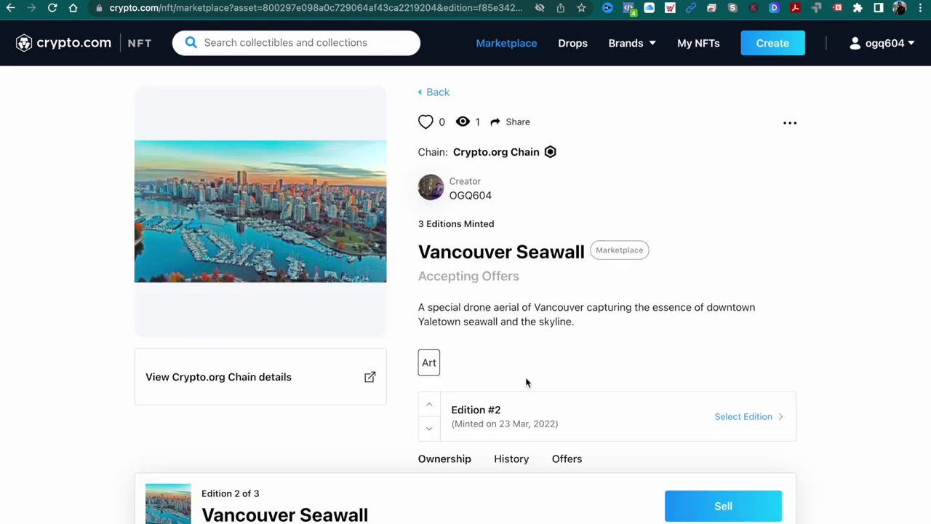
Start an auction listing for edition 2 of Vancouver Seawall with a starting bid of $150
left_click(700, 503)
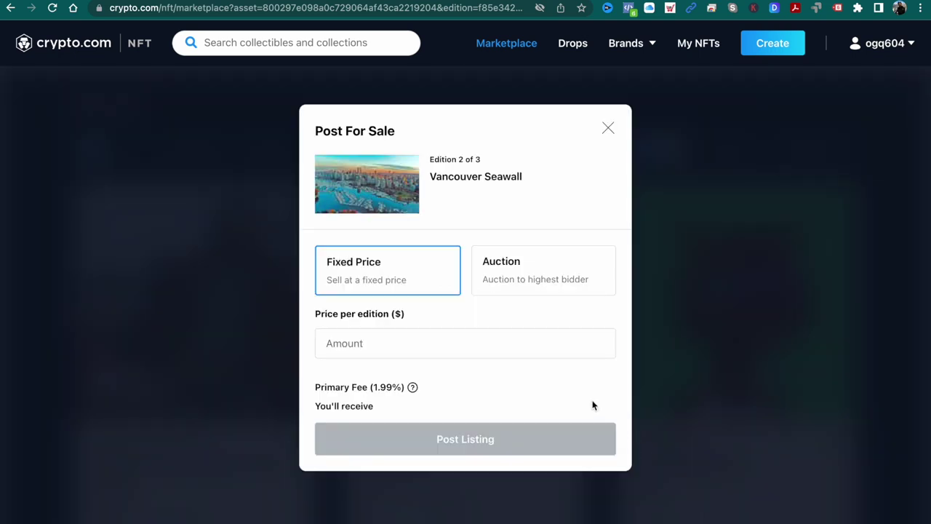
left_click(520, 283)
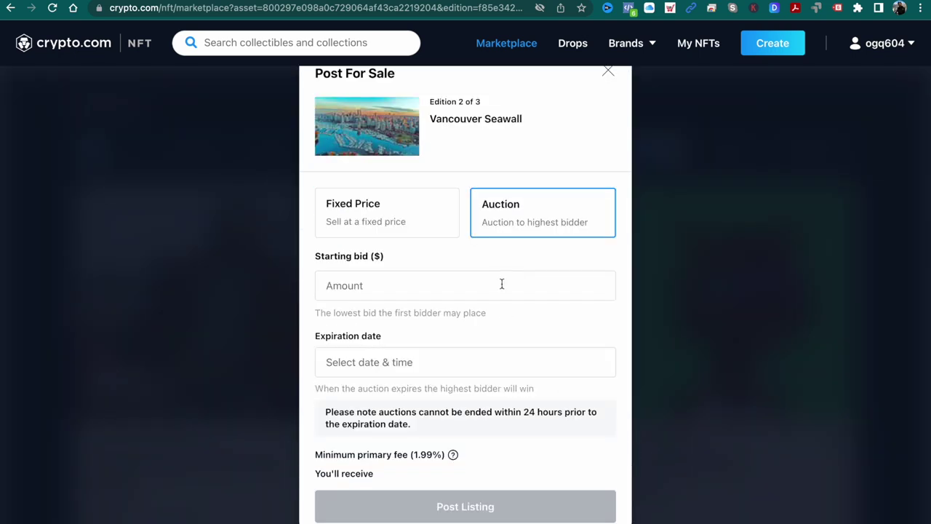
left_click(499, 286)
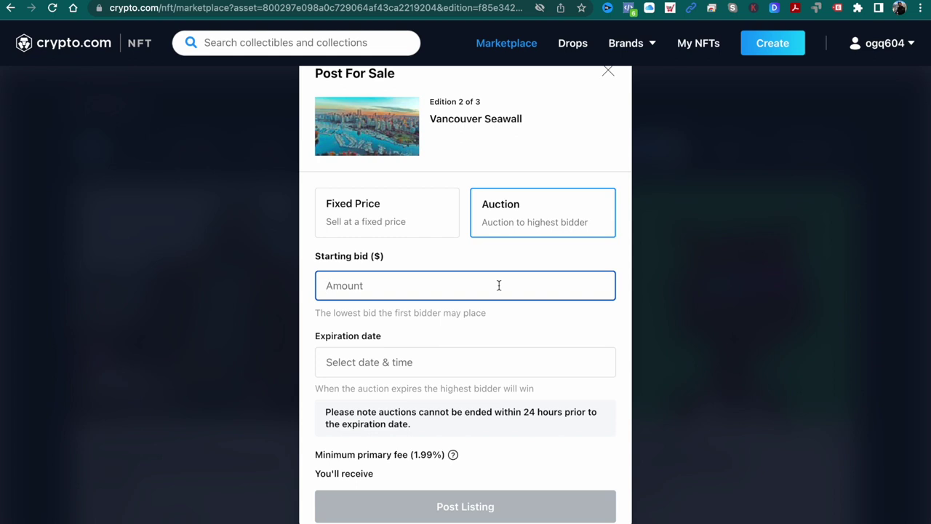
type("100")
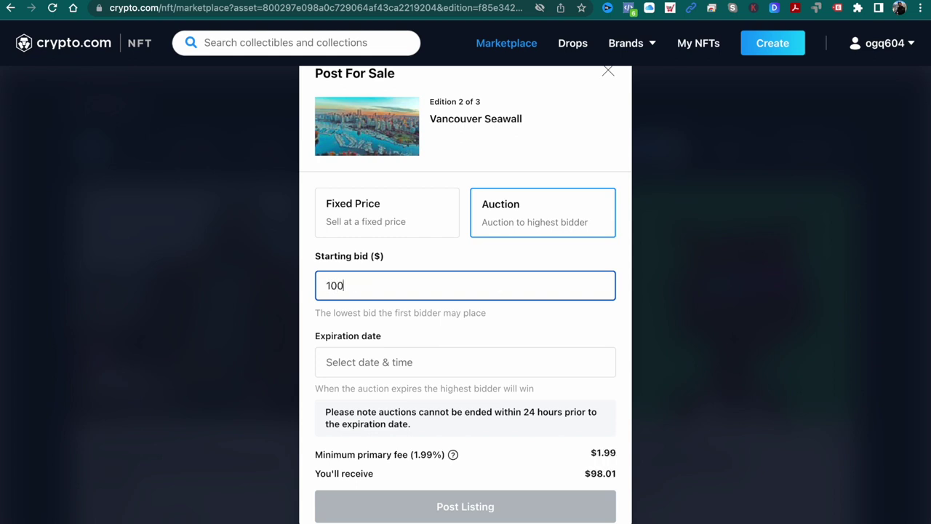
key("BackSpace")
key("BackSpace")
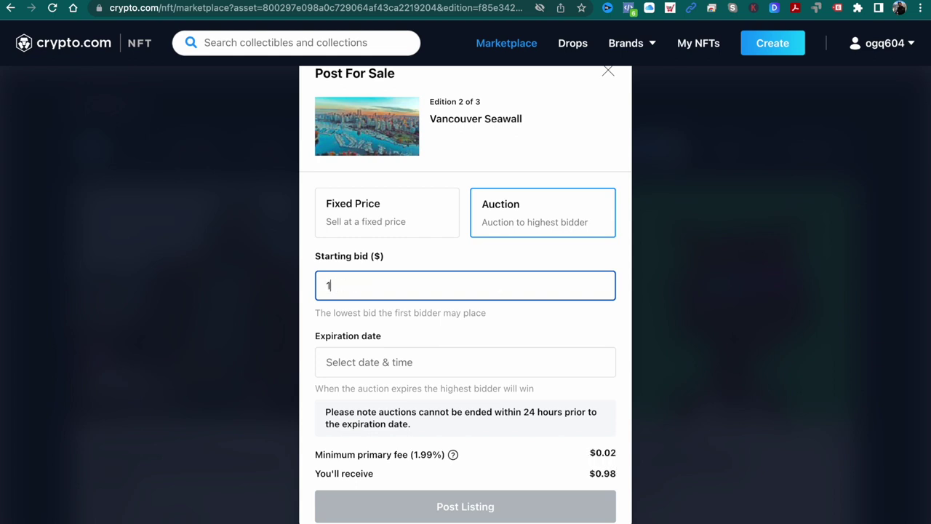
type("50")
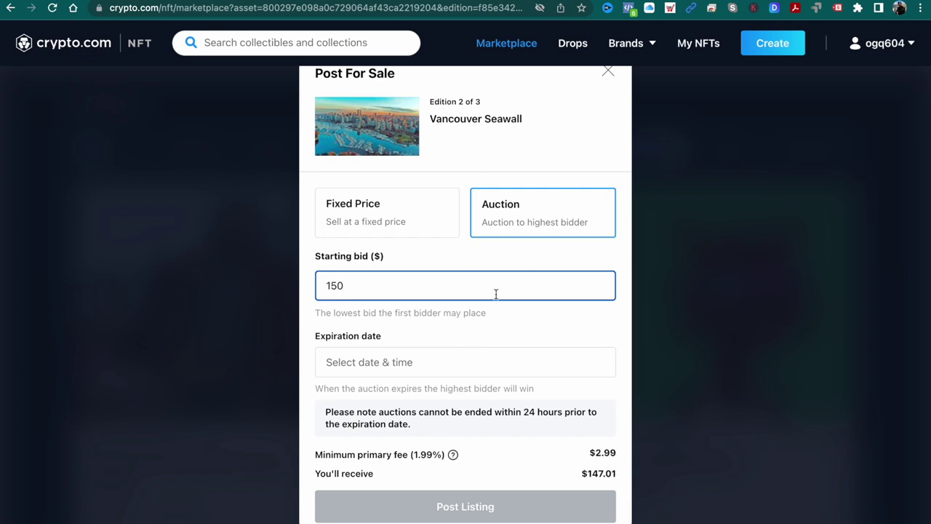
Set the edition 2 auction to expire on March 30 at 2:00 PM, then post and confirm the listing
left_click(445, 363)
left_click(393, 303)
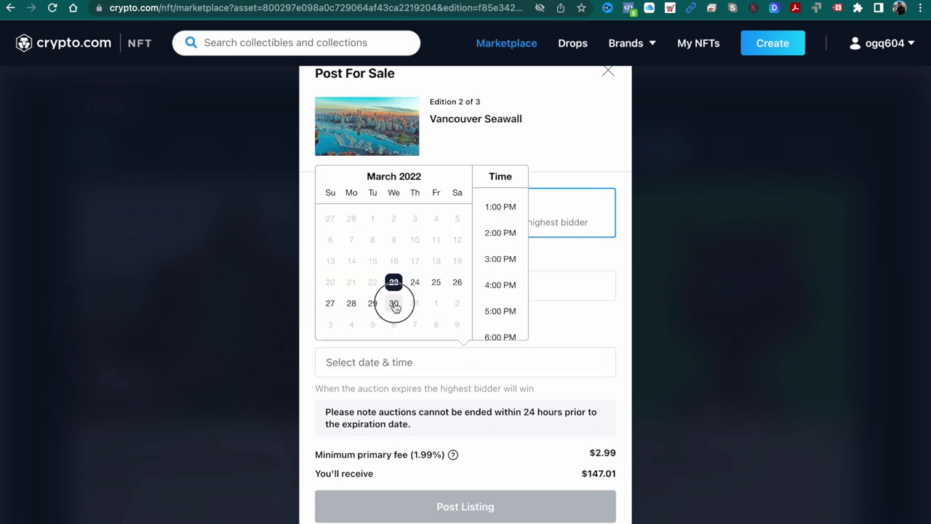
left_click(497, 234)
scroll(430, 412, "down", 1)
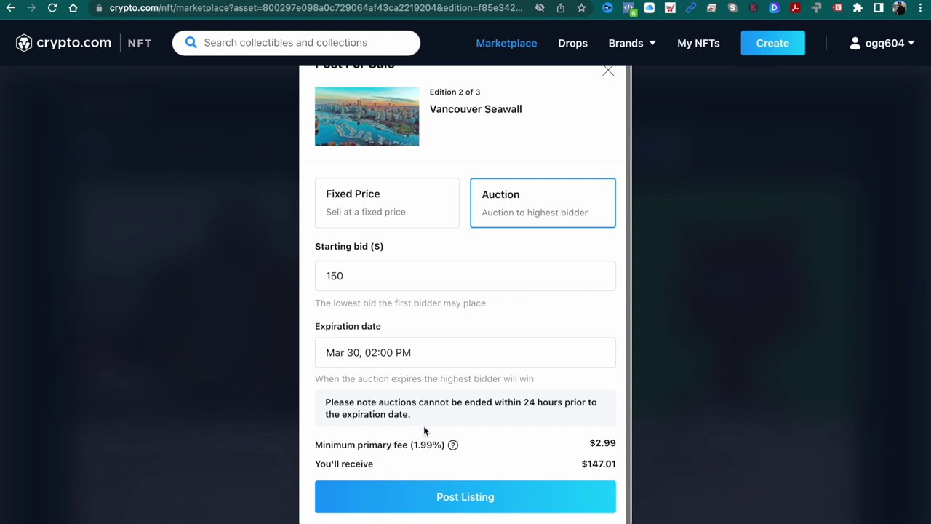
left_click(413, 496)
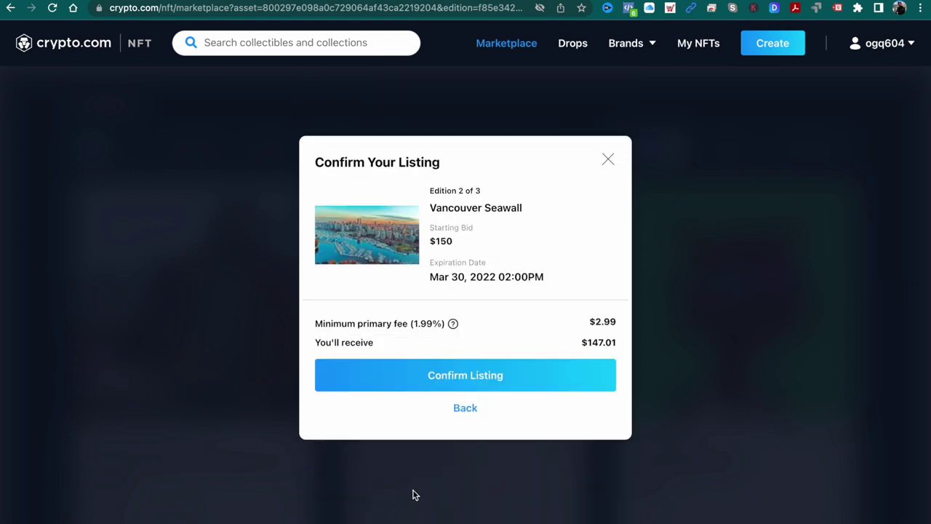
left_click(463, 388)
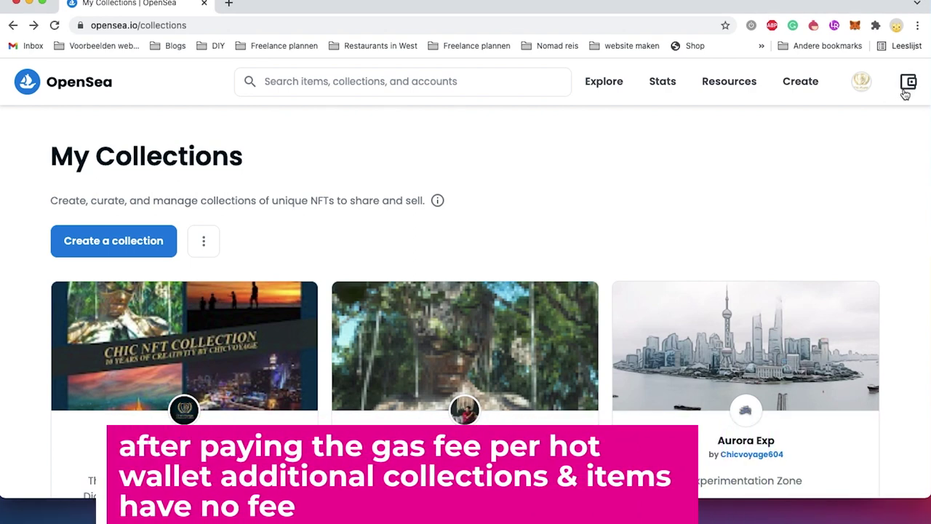
On OpenSea, open the connected wallet from the collections page and show its account options
left_click(908, 82)
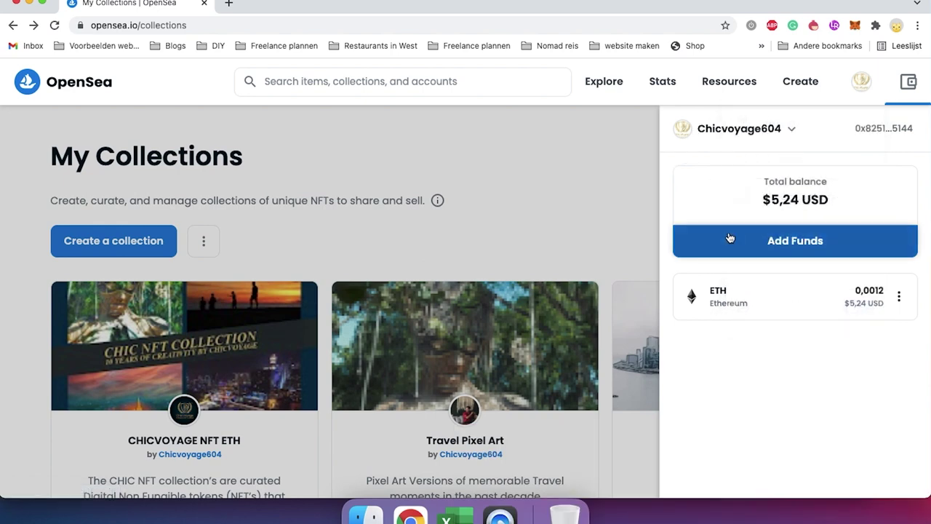
left_click(780, 131)
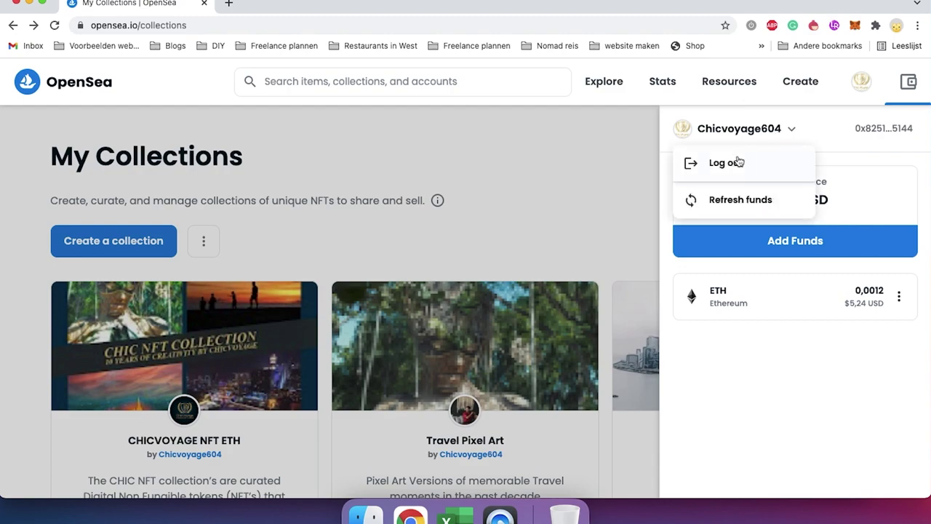